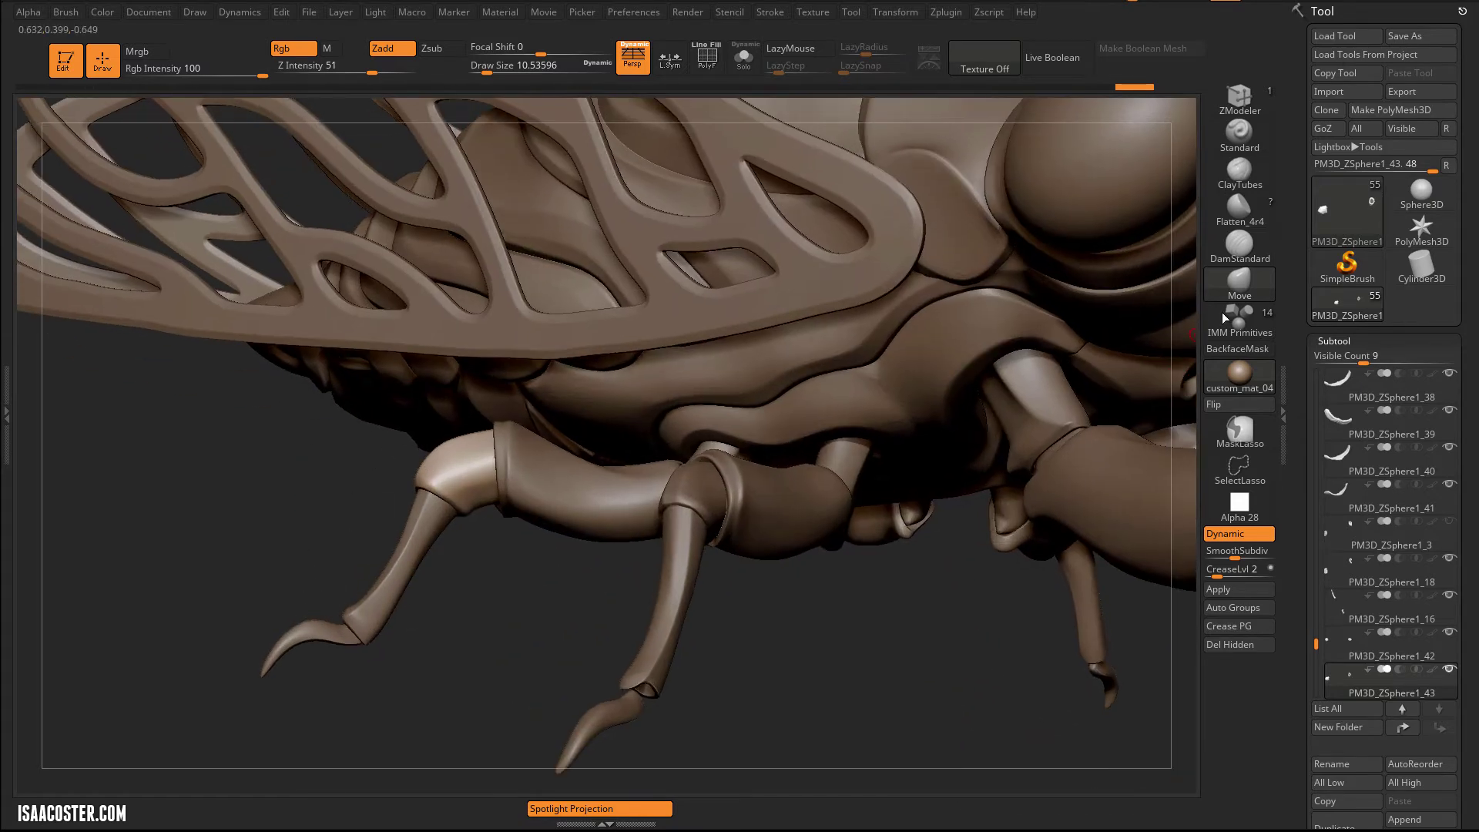
# - Expose the rear knee joint's low-poly wireframe without subdivision and slide its edge loops with ZModeler, targeting EdgeLoop Complete
pyautogui.hotkey('shift', 'f')
pyautogui.hotkey('shift', 'd')
pyautogui.keyDown('alt'); pyautogui.moveTo(515, 588); pyautogui.dragTo(798, 373); pyautogui.keyUp('alt')
pyautogui.moveTo(539, 554); pyautogui.dragTo(612, 643)
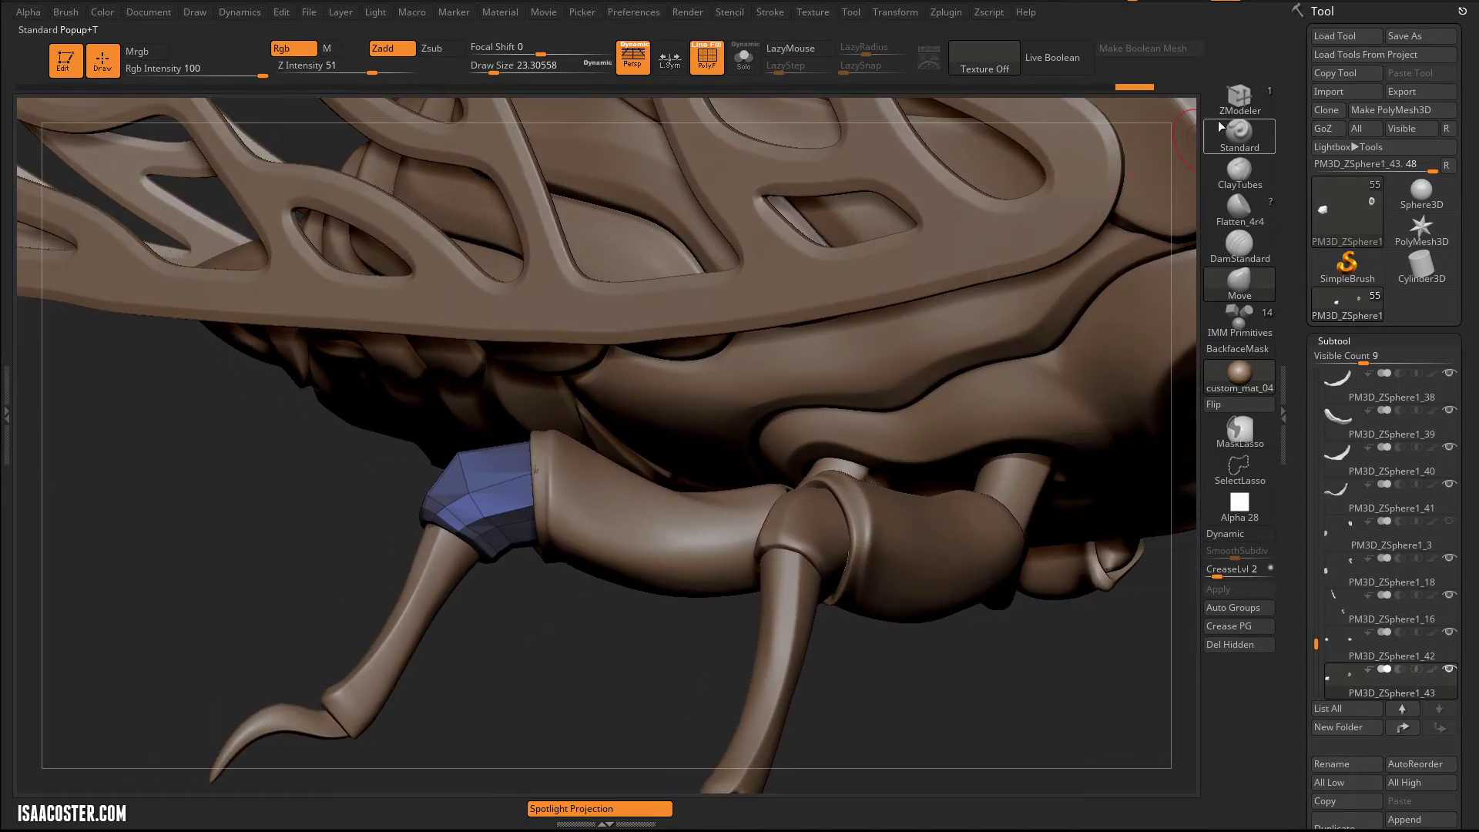
pyautogui.click(1239, 96)
pyautogui.press('space')
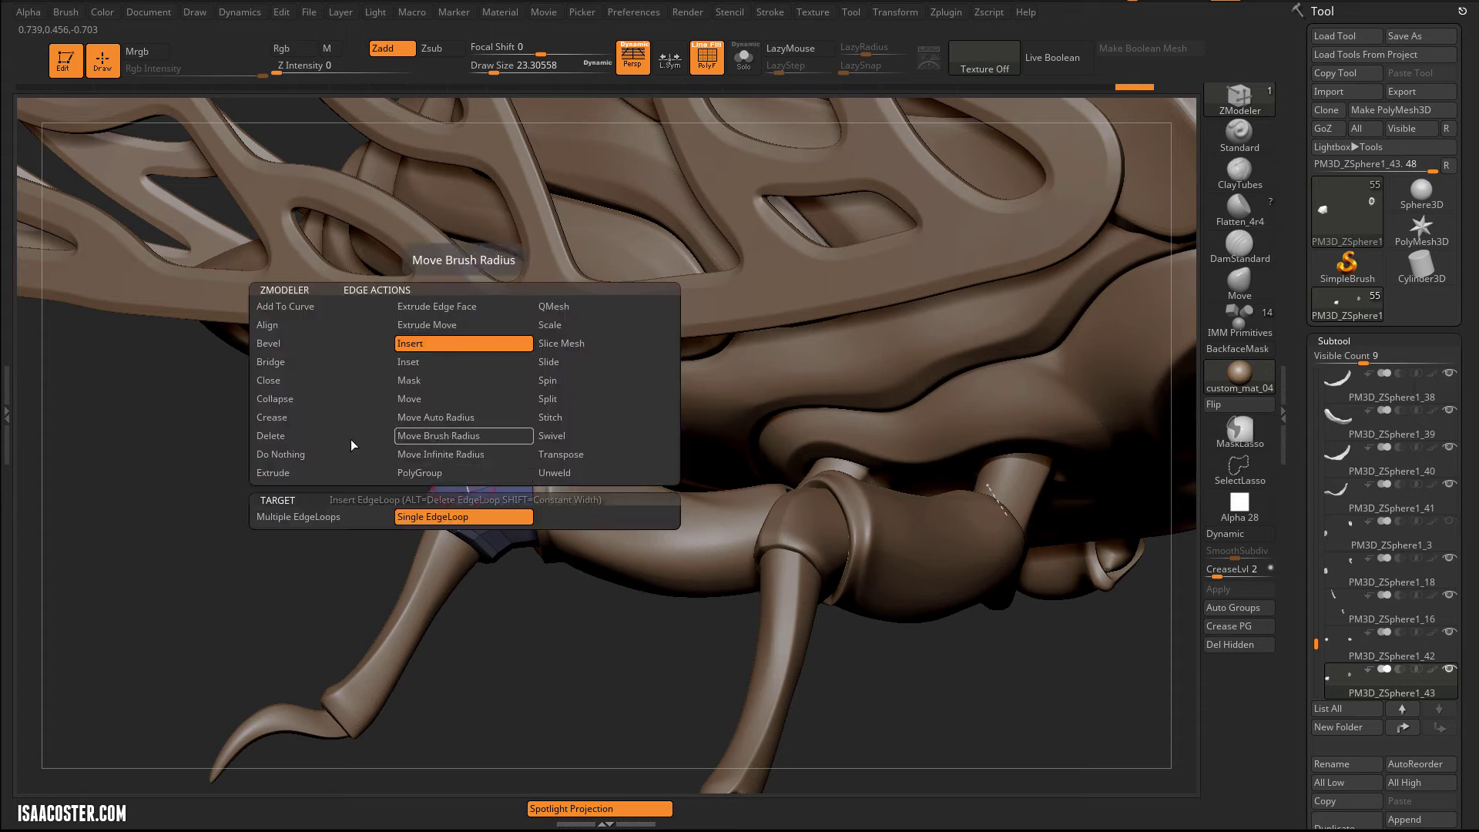
pyautogui.click(567, 362)
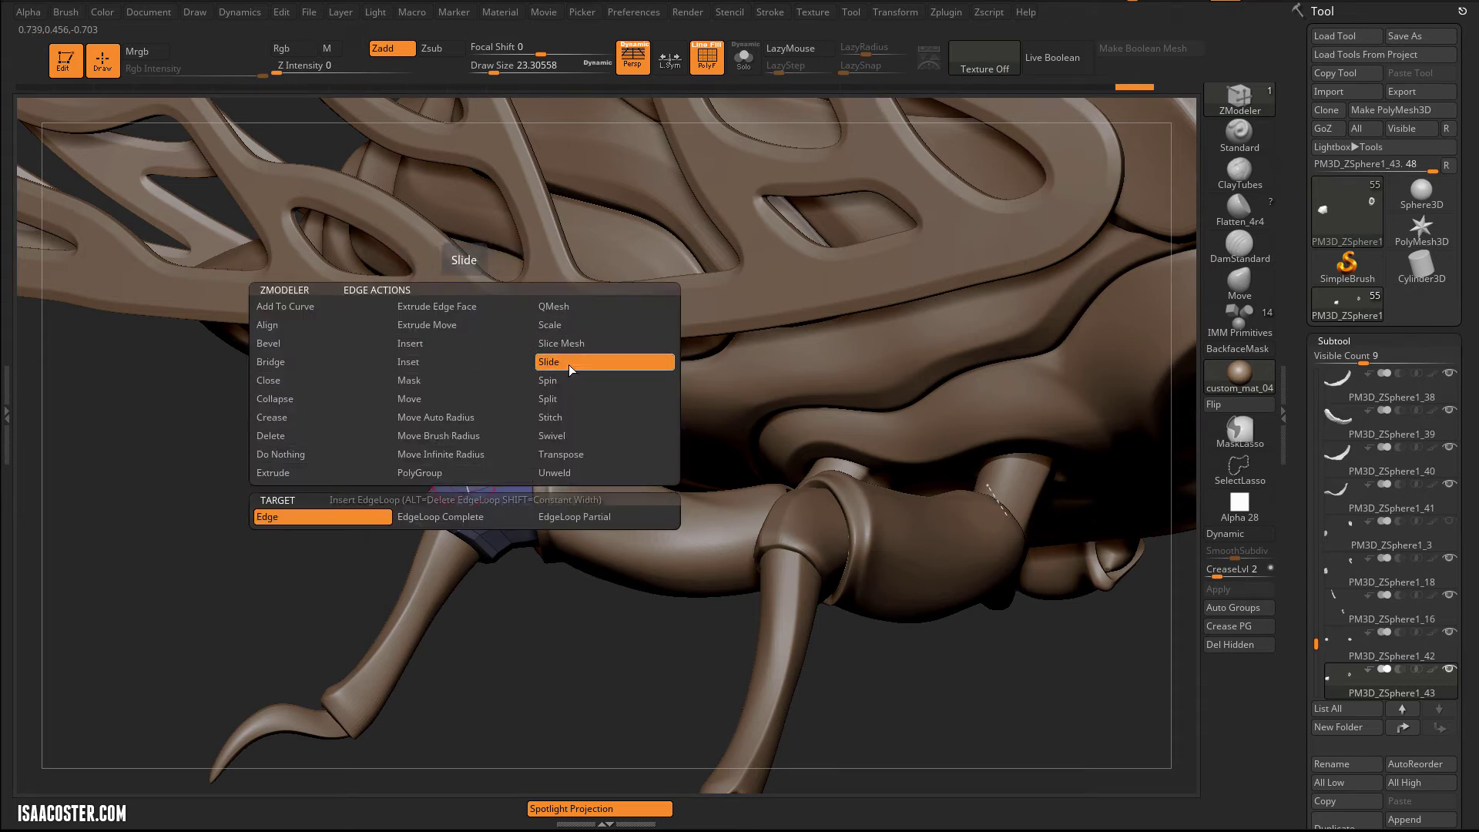
pyautogui.click(467, 516)
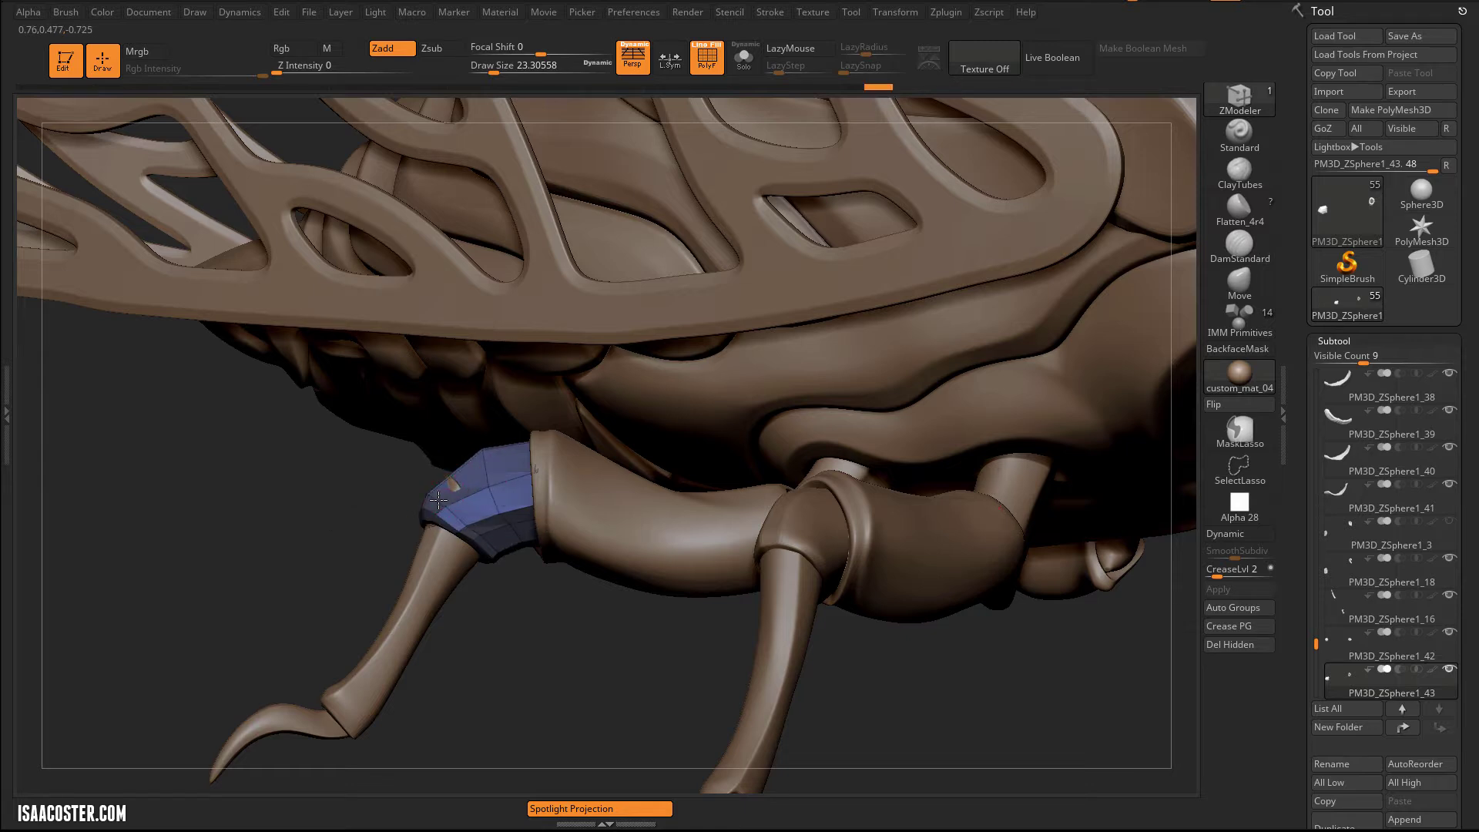
# - Restore dynamic subdivision without the wireframe on the rear knee joint and reshape its outer curve with the Move brush
pyautogui.click(1239, 281)
pyautogui.press('s')
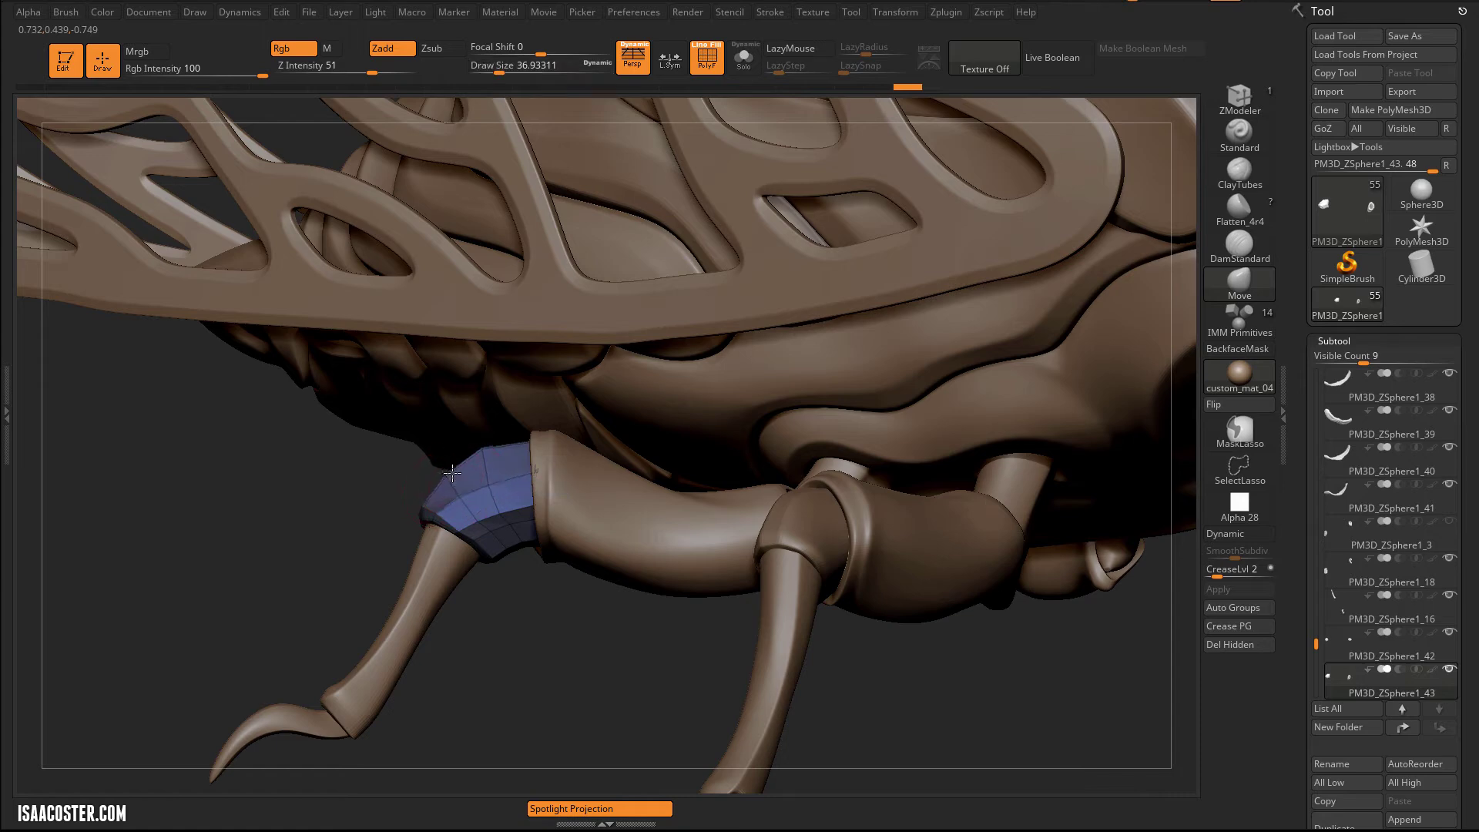
pyautogui.moveTo(518, 639); pyautogui.dragTo(611, 631)
pyautogui.press('d')
pyautogui.hotkey('shift', 'f')
pyautogui.moveTo(549, 684)
pyautogui.mouseDown()
pyautogui.moveTo(551, 660)
pyautogui.moveTo(524, 674)
pyautogui.mouseUp()
pyautogui.moveTo(473, 494); pyautogui.dragTo(452, 480)
pyautogui.moveTo(535, 655)
pyautogui.mouseDown()
pyautogui.moveTo(551, 585)
pyautogui.moveTo(636, 635)
pyautogui.moveTo(545, 637)
pyautogui.moveTo(529, 561)
pyautogui.mouseUp()
# - Adjust the placement of the rear knee joint with the Transpose Move tool
pyautogui.press('w')
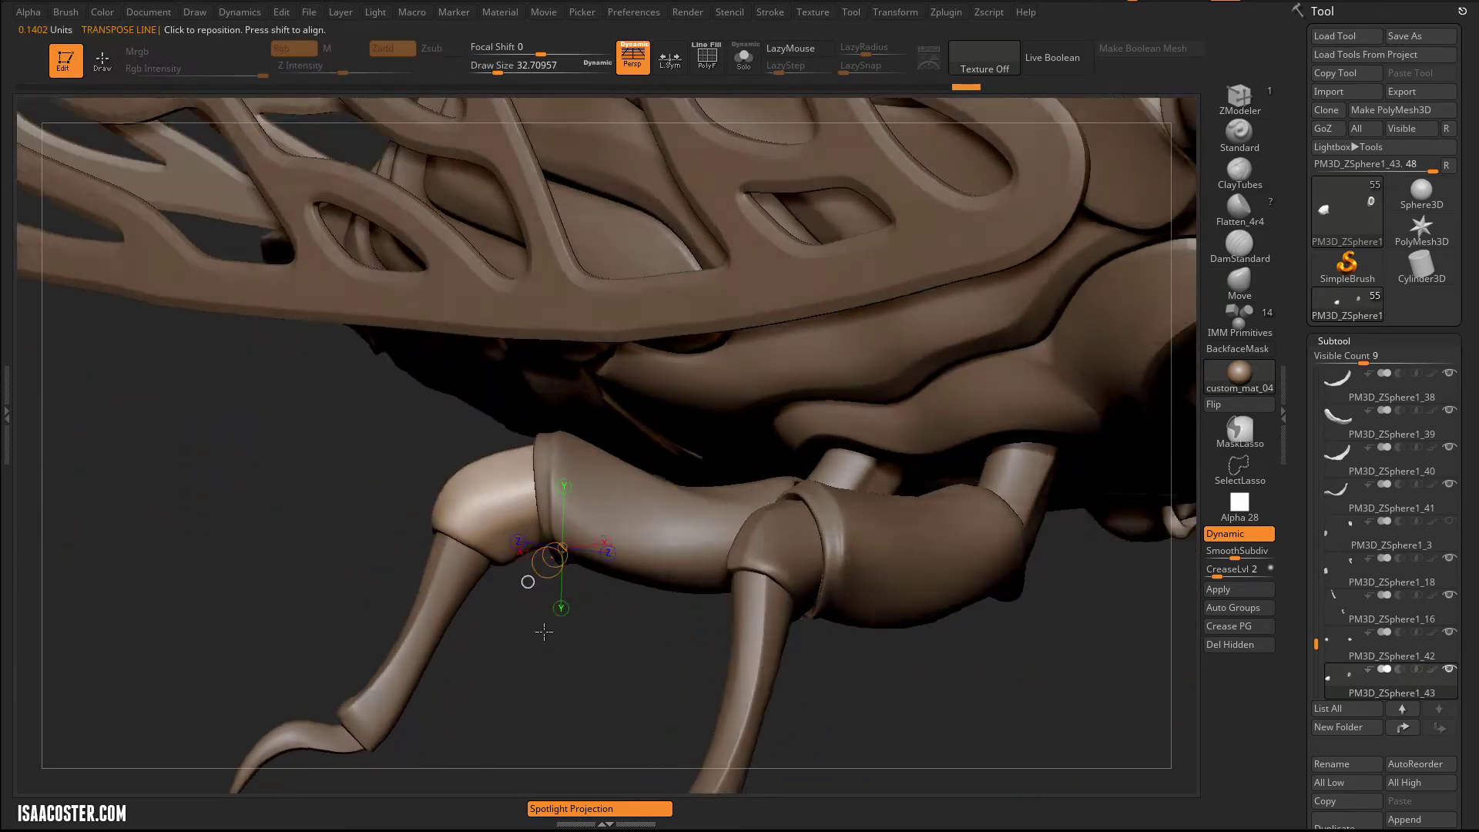
pyautogui.moveTo(538, 668); pyautogui.dragTo(540, 619)
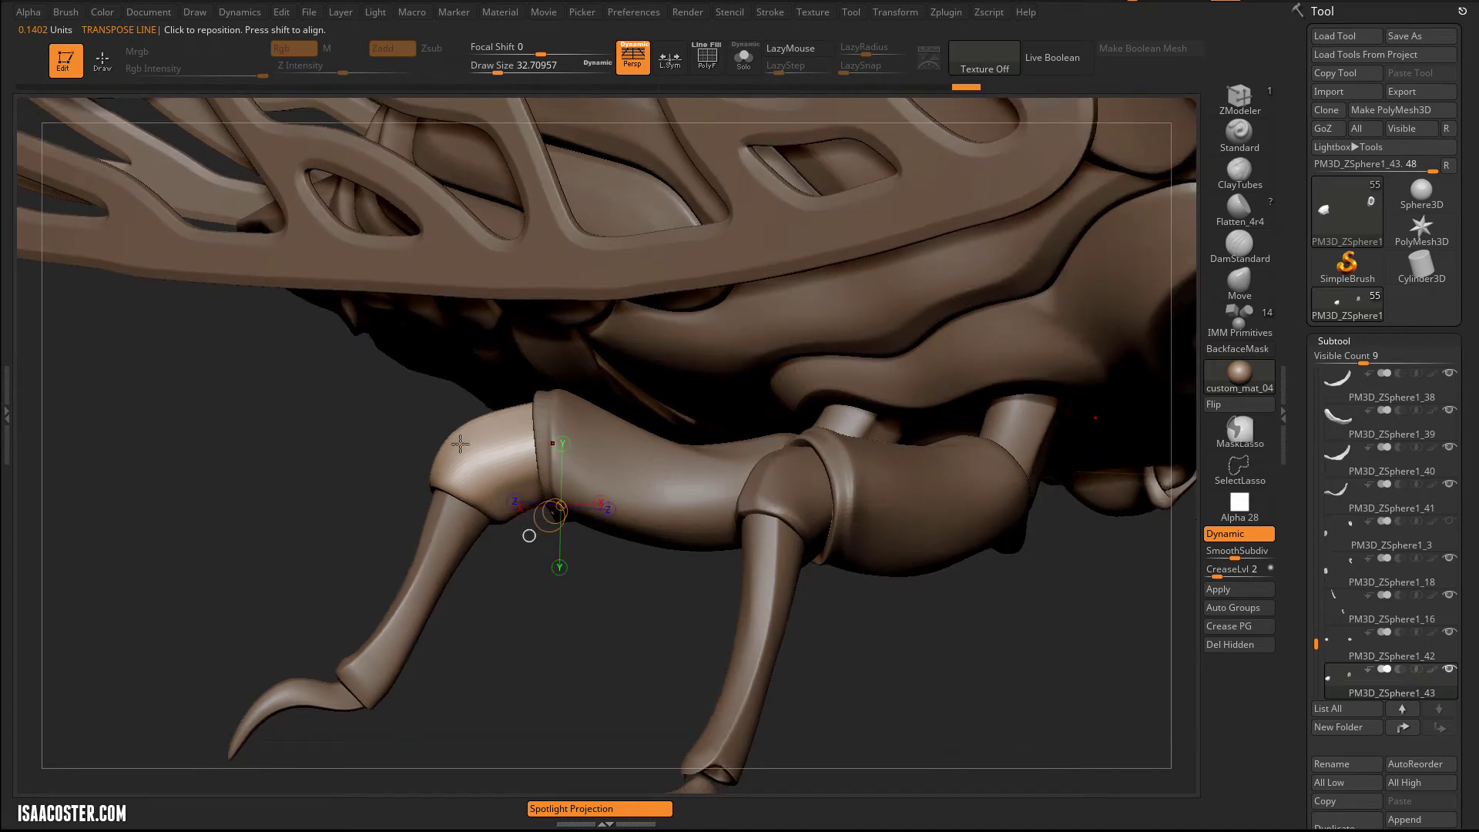
pyautogui.moveTo(435, 485)
pyautogui.mouseDown()
pyautogui.moveTo(524, 440)
pyautogui.moveTo(502, 466)
pyautogui.mouseUp()
pyautogui.keyDown('alt'); pyautogui.click(473, 510); pyautogui.keyUp('alt')
pyautogui.moveTo(565, 594)
pyautogui.mouseDown()
pyautogui.moveTo(702, 613)
pyautogui.moveTo(739, 470)
pyautogui.mouseUp()
# - Return to drawing and reshape the front of the rear knee joint with Move strokes, reducing the brush size
pyautogui.press('q')
pyautogui.press(']')
pyautogui.keyDown('alt'); pyautogui.click(380, 491); pyautogui.keyUp('alt')
pyautogui.moveTo(493, 494); pyautogui.dragTo(413, 495)
pyautogui.press('[')
pyautogui.press('[')
pyautogui.moveTo(521, 554)
pyautogui.mouseDown()
pyautogui.moveTo(524, 580)
pyautogui.moveTo(437, 508)
pyautogui.moveTo(448, 454)
pyautogui.mouseUp()
pyautogui.press('[')
pyautogui.press('[')
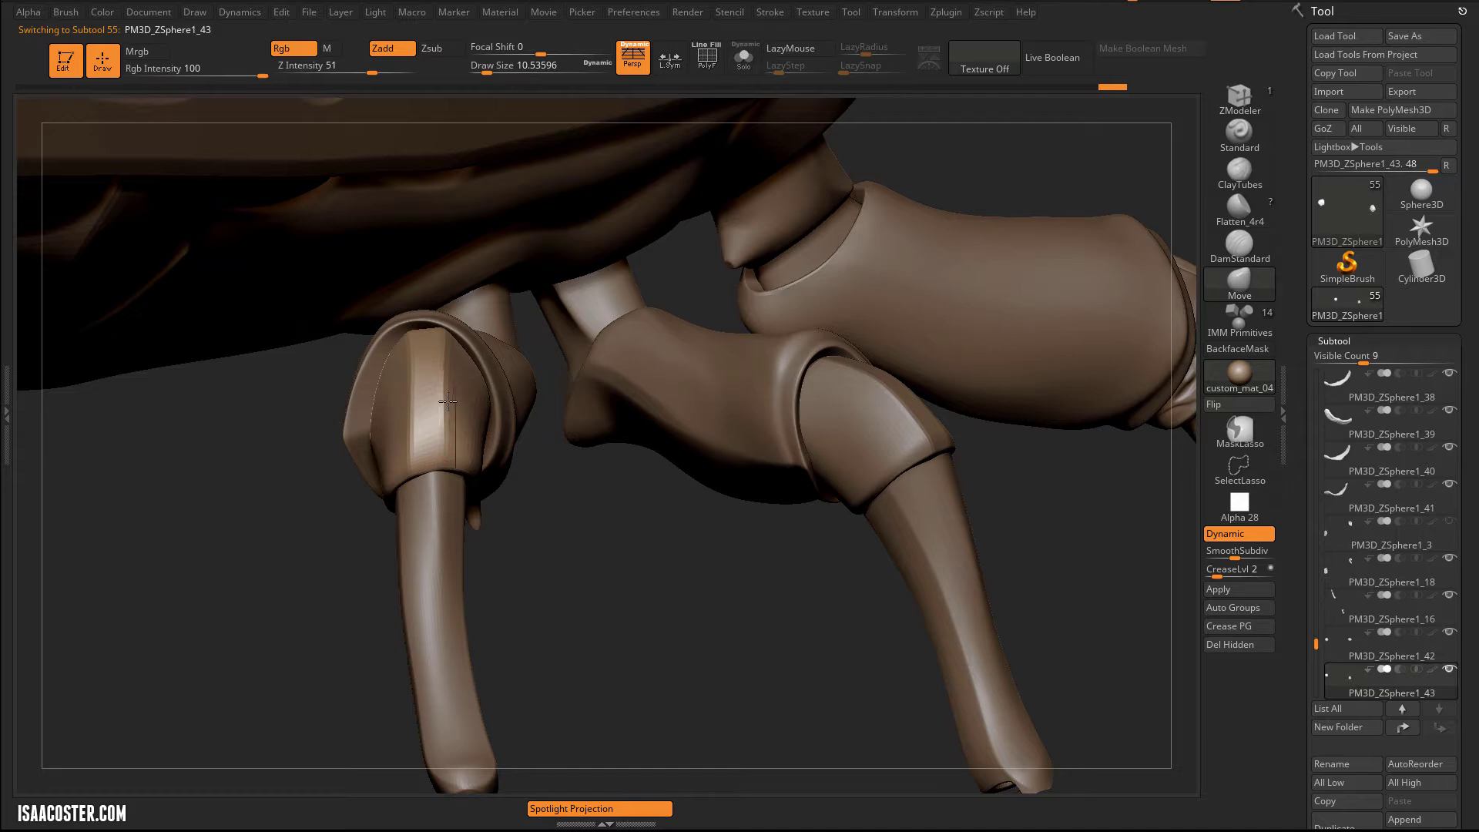
# - Reshape the sides of the rear knee joint inside its cuff using a larger Move brush, about 56 in size
pyautogui.moveTo(587, 555)
pyautogui.mouseDown()
pyautogui.moveTo(593, 644)
pyautogui.moveTo(571, 670)
pyautogui.mouseUp()
pyautogui.moveTo(577, 528); pyautogui.dragTo(574, 431)
pyautogui.press('s')
pyautogui.moveTo(400, 404); pyautogui.dragTo(415, 404)
pyautogui.press('s')
pyautogui.moveTo(462, 359); pyautogui.dragTo(476, 359)
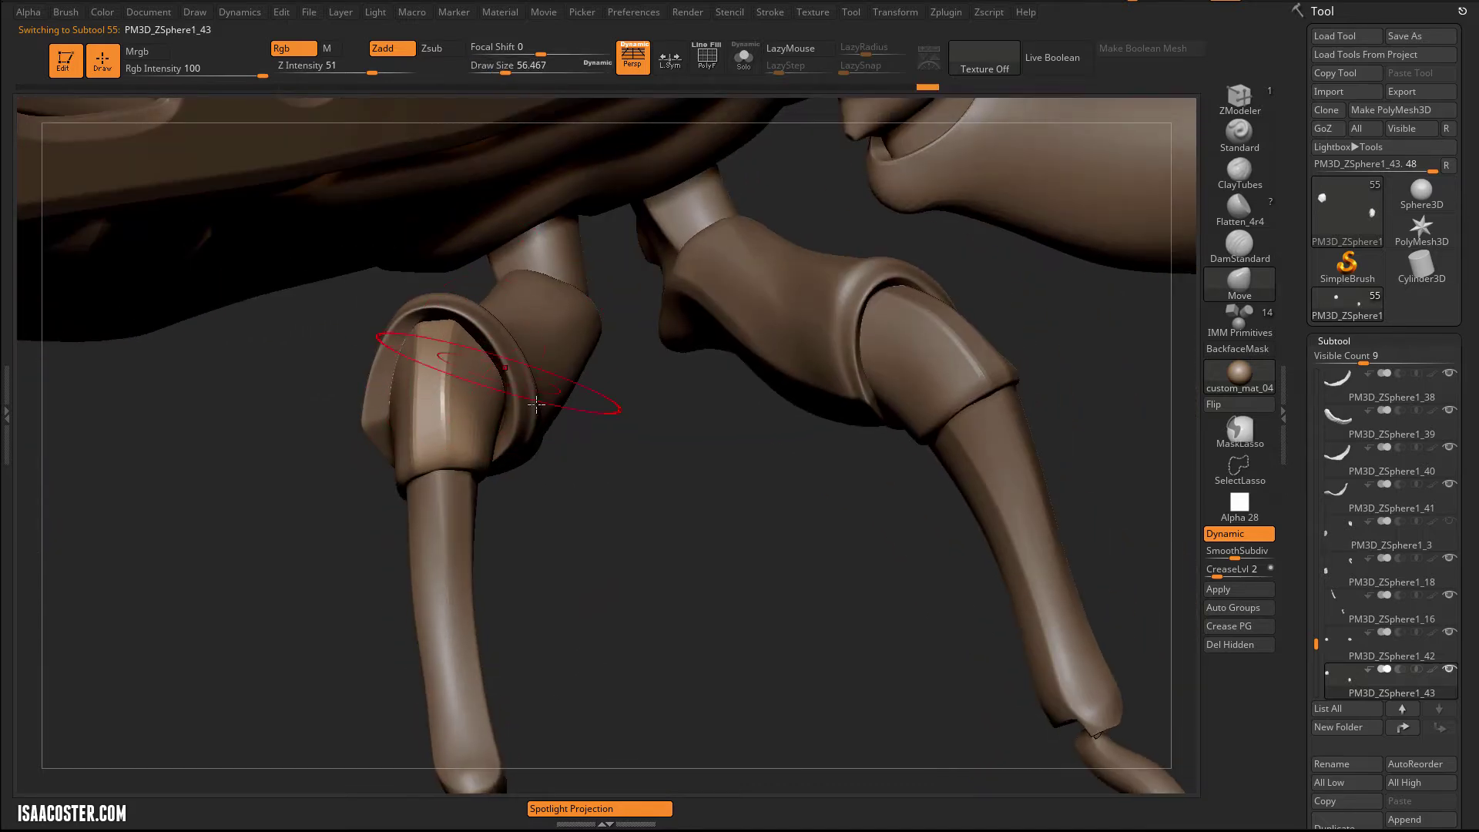
pyautogui.moveTo(570, 450); pyautogui.dragTo(392, 412)
pyautogui.moveTo(620, 578)
pyautogui.mouseDown()
pyautogui.moveTo(644, 482)
pyautogui.moveTo(623, 462)
pyautogui.moveTo(452, 495)
pyautogui.mouseUp()
pyautogui.press('s')
pyautogui.moveTo(401, 553)
pyautogui.mouseDown(button='right')
pyautogui.moveTo(614, 423)
pyautogui.moveTo(455, 539)
pyautogui.moveTo(419, 547)
pyautogui.mouseUp(button='right')
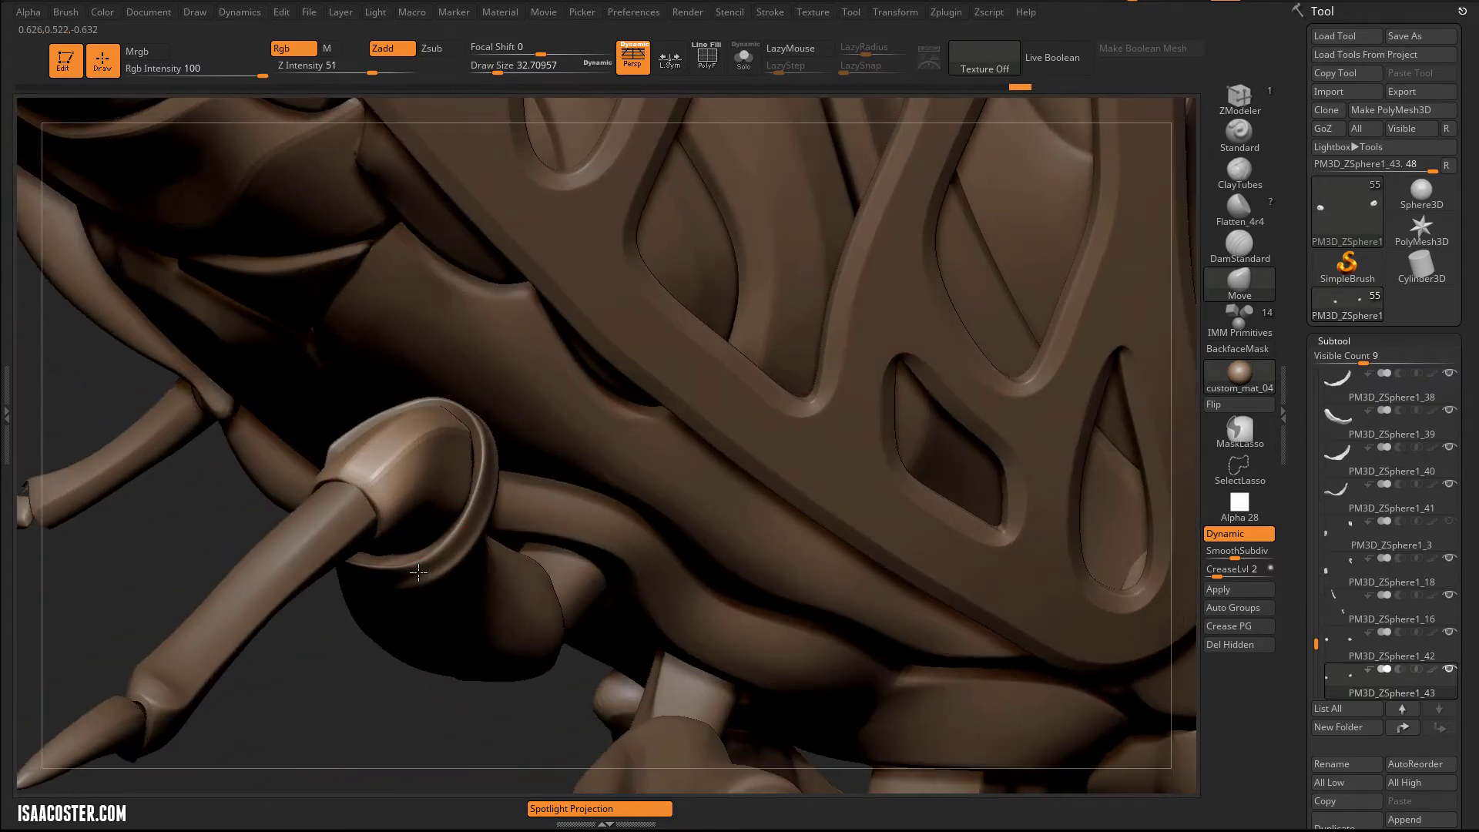
# - Refine the back and underside of the rear knee joint with Move strokes at about size 33
pyautogui.moveTo(481, 504); pyautogui.dragTo(401, 452, button='right')
pyautogui.moveTo(393, 386); pyautogui.dragTo(301, 346, button='right')
pyautogui.moveTo(333, 613)
pyautogui.mouseDown(button='right')
pyautogui.moveTo(303, 485)
pyautogui.moveTo(262, 601)
pyautogui.moveTo(271, 616)
pyautogui.moveTo(264, 598)
pyautogui.mouseUp(button='right')
pyautogui.moveTo(285, 620); pyautogui.dragTo(275, 621)
pyautogui.moveTo(132, 212); pyautogui.dragTo(192, 462)
pyautogui.moveTo(199, 581); pyautogui.dragTo(199, 565)
pyautogui.moveTo(271, 306); pyautogui.dragTo(286, 177)
pyautogui.moveTo(280, 376); pyautogui.dragTo(255, 312)
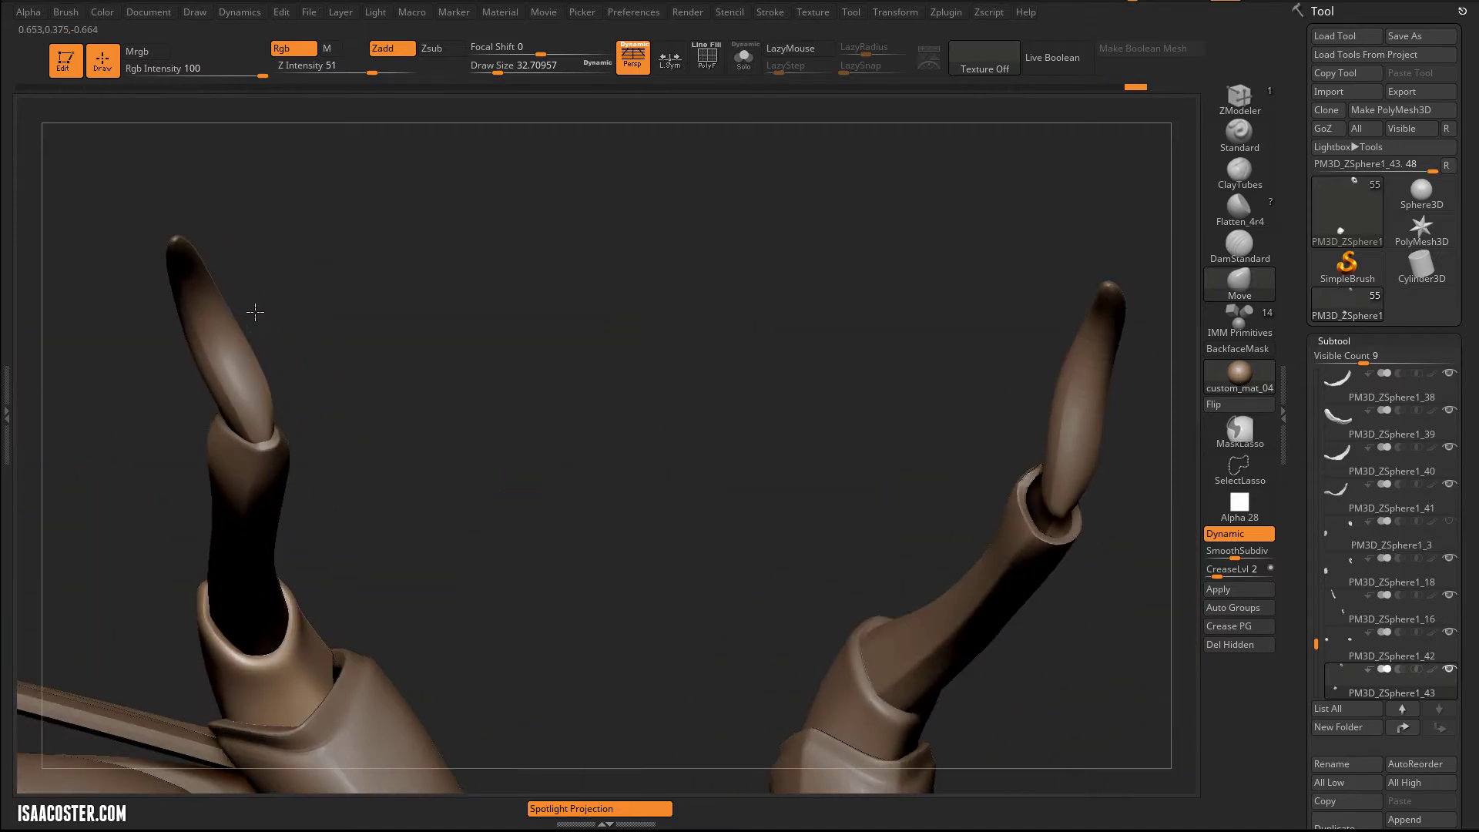
# - Adjust the rim of the rear knee joint's lower opening around the shin with a smaller Move brush
pyautogui.moveTo(255, 312)
pyautogui.mouseDown(button='right')
pyautogui.moveTo(396, 466)
pyautogui.moveTo(285, 632)
pyautogui.mouseUp(button='right')
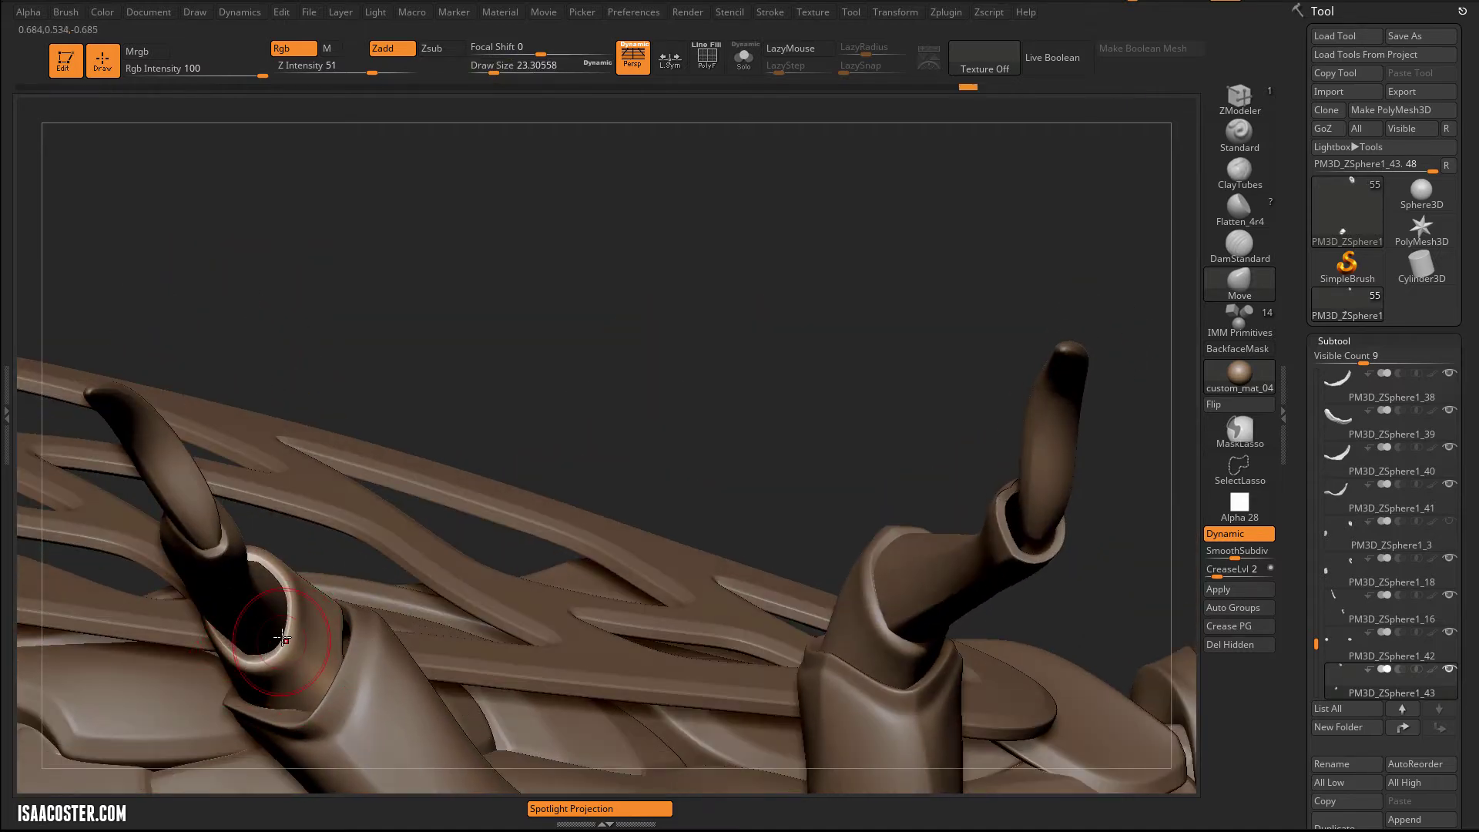
pyautogui.moveTo(282, 635); pyautogui.dragTo(304, 641)
pyautogui.moveTo(397, 410)
pyautogui.mouseDown()
pyautogui.moveTo(393, 432)
pyautogui.moveTo(420, 439)
pyautogui.mouseUp()
pyautogui.press('s')
pyautogui.moveTo(348, 621); pyautogui.dragTo(353, 621)
# - Tweak the rear knee joint's overall silhouette and its lower inner corner with Move strokes at about size 46
pyautogui.moveTo(375, 625); pyautogui.dragTo(327, 592, button='right')
pyautogui.moveTo(672, 709)
pyautogui.mouseDown(button='right')
pyautogui.moveTo(693, 732)
pyautogui.moveTo(254, 608)
pyautogui.moveTo(539, 551)
pyautogui.moveTo(588, 719)
pyautogui.moveTo(518, 693)
pyautogui.moveTo(634, 647)
pyautogui.moveTo(586, 684)
pyautogui.mouseUp(button='right')
pyautogui.keyDown('ctrl'); pyautogui.moveTo(497, 684); pyautogui.dragTo(500, 739, button='right'); pyautogui.keyUp('ctrl')
pyautogui.moveTo(284, 548); pyautogui.dragTo(298, 522)
pyautogui.moveTo(293, 498); pyautogui.dragTo(271, 547, button='right')
pyautogui.moveTo(276, 542); pyautogui.dragTo(324, 584)
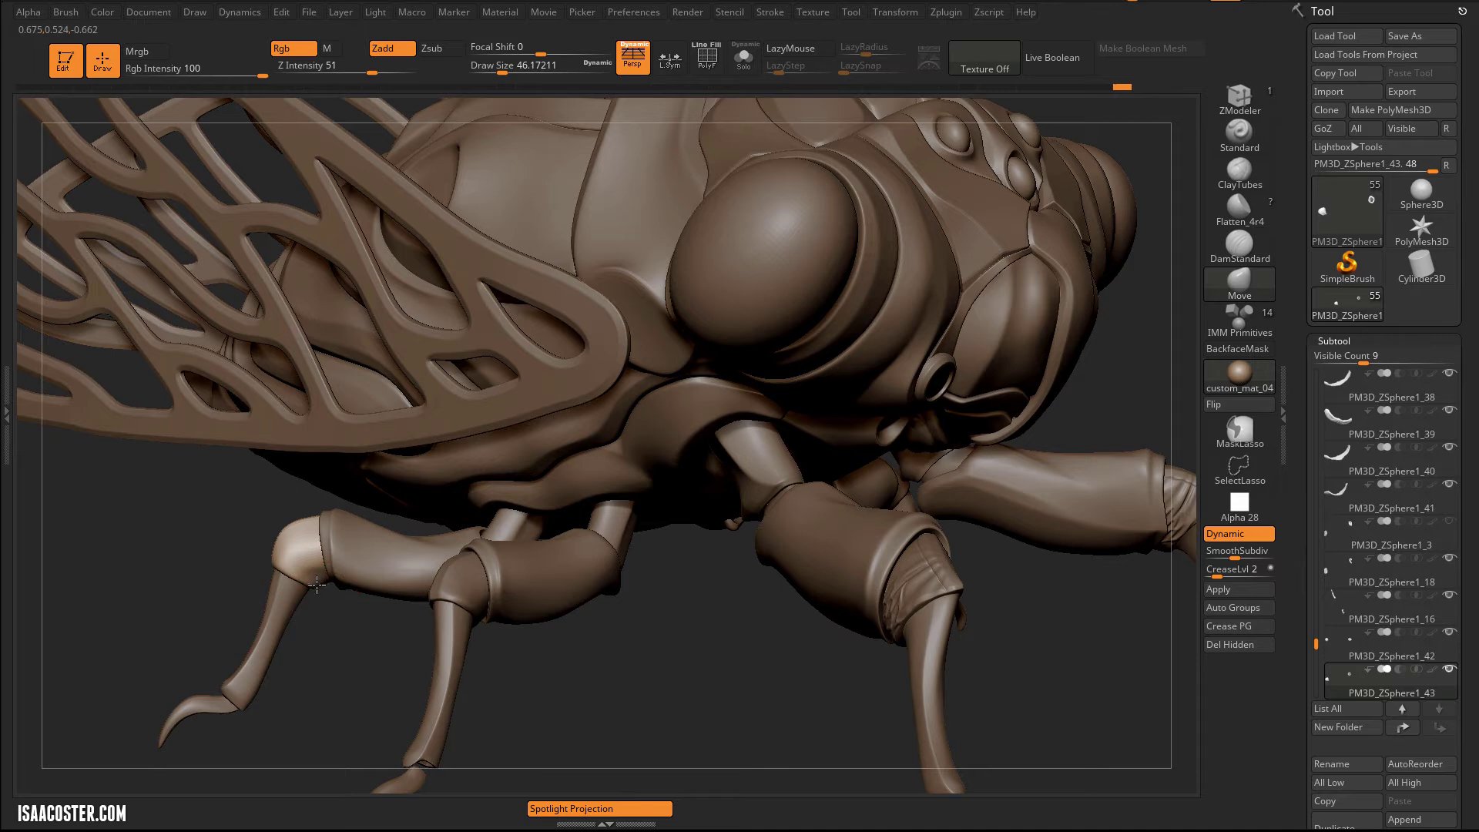
# - Duplicate the rear and middle knee joint subtools, PM3D_ZSphere1_43 and PM3D_ZSphere1_42
pyautogui.moveTo(323, 589); pyautogui.dragTo(1160, 348, button='right')
pyautogui.scroll(-3, 1348, 341)
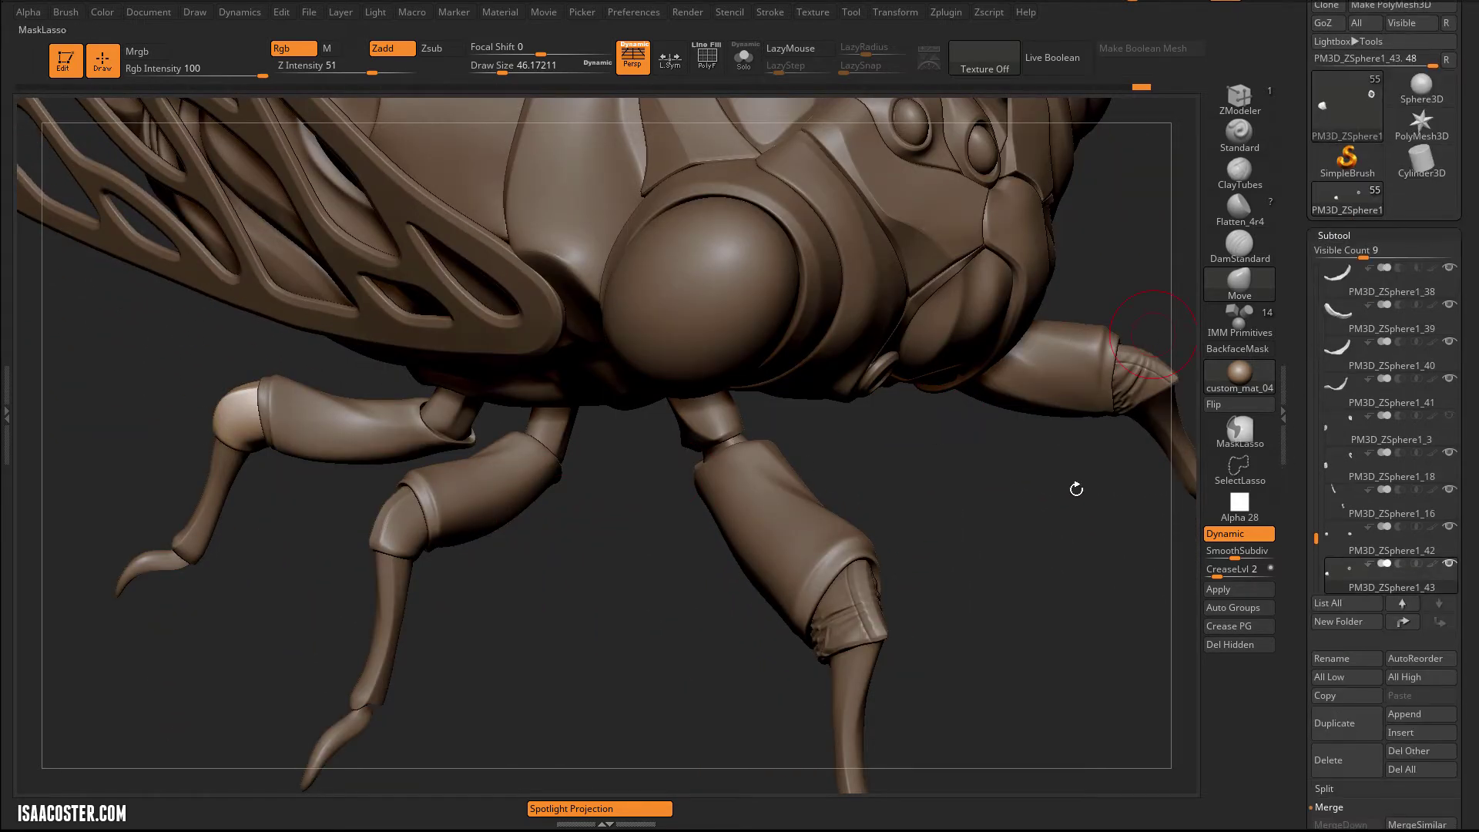
pyautogui.keyDown('alt'); pyautogui.moveTo(1026, 490); pyautogui.dragTo(935, 447, button='right'); pyautogui.keyUp('alt')
pyautogui.moveTo(1315, 539); pyautogui.dragTo(1315, 548)
pyautogui.click(1335, 726)
pyautogui.click(1347, 474)
pyautogui.click(1342, 472)
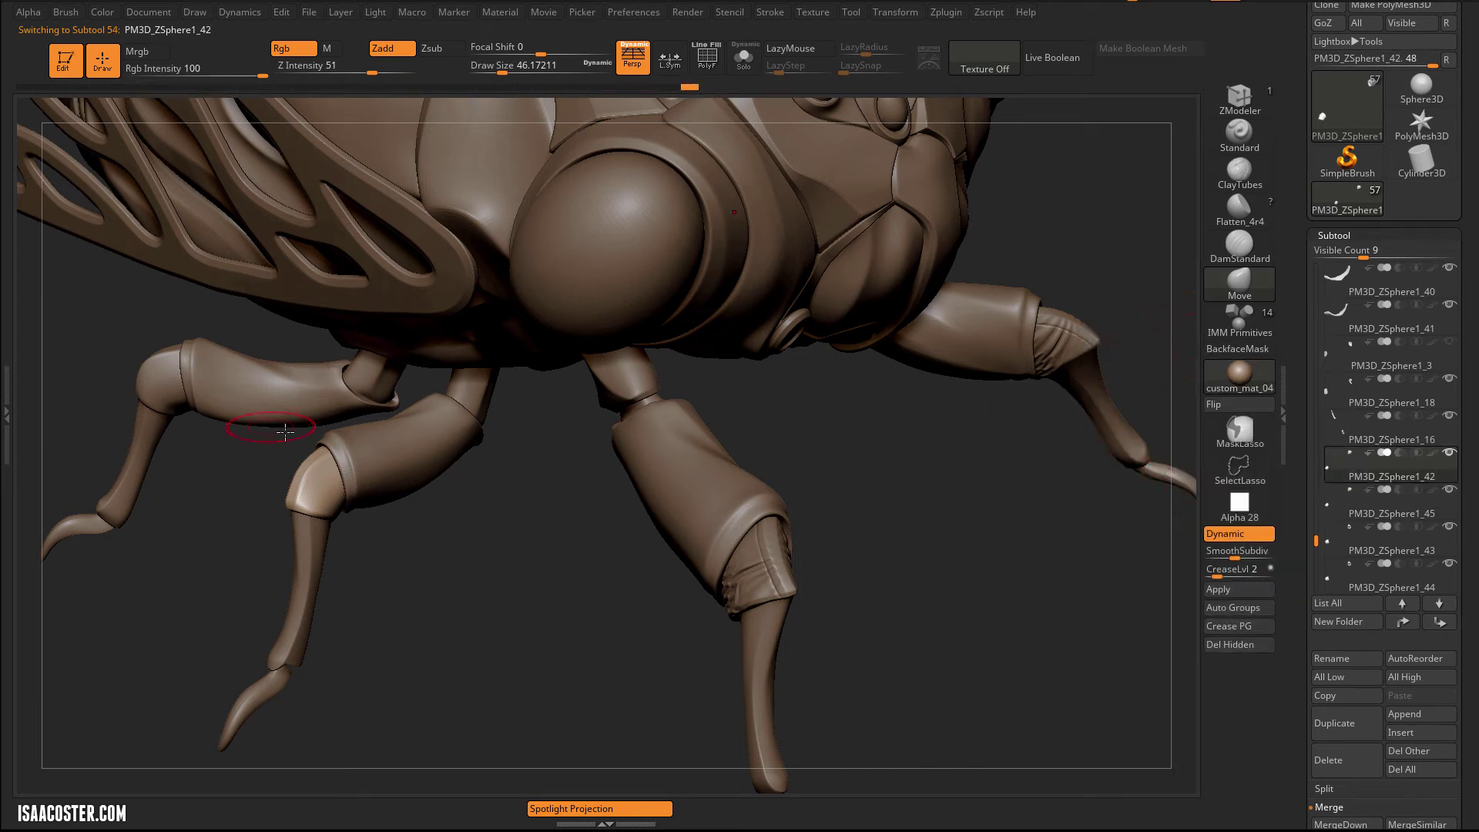
# - Move PM3D_ZSphere1_42 to the beginning of the subtool list and place it in a new folder named clean geo
pyautogui.keyDown('shift'); pyautogui.click(1402, 603); pyautogui.keyUp('shift')
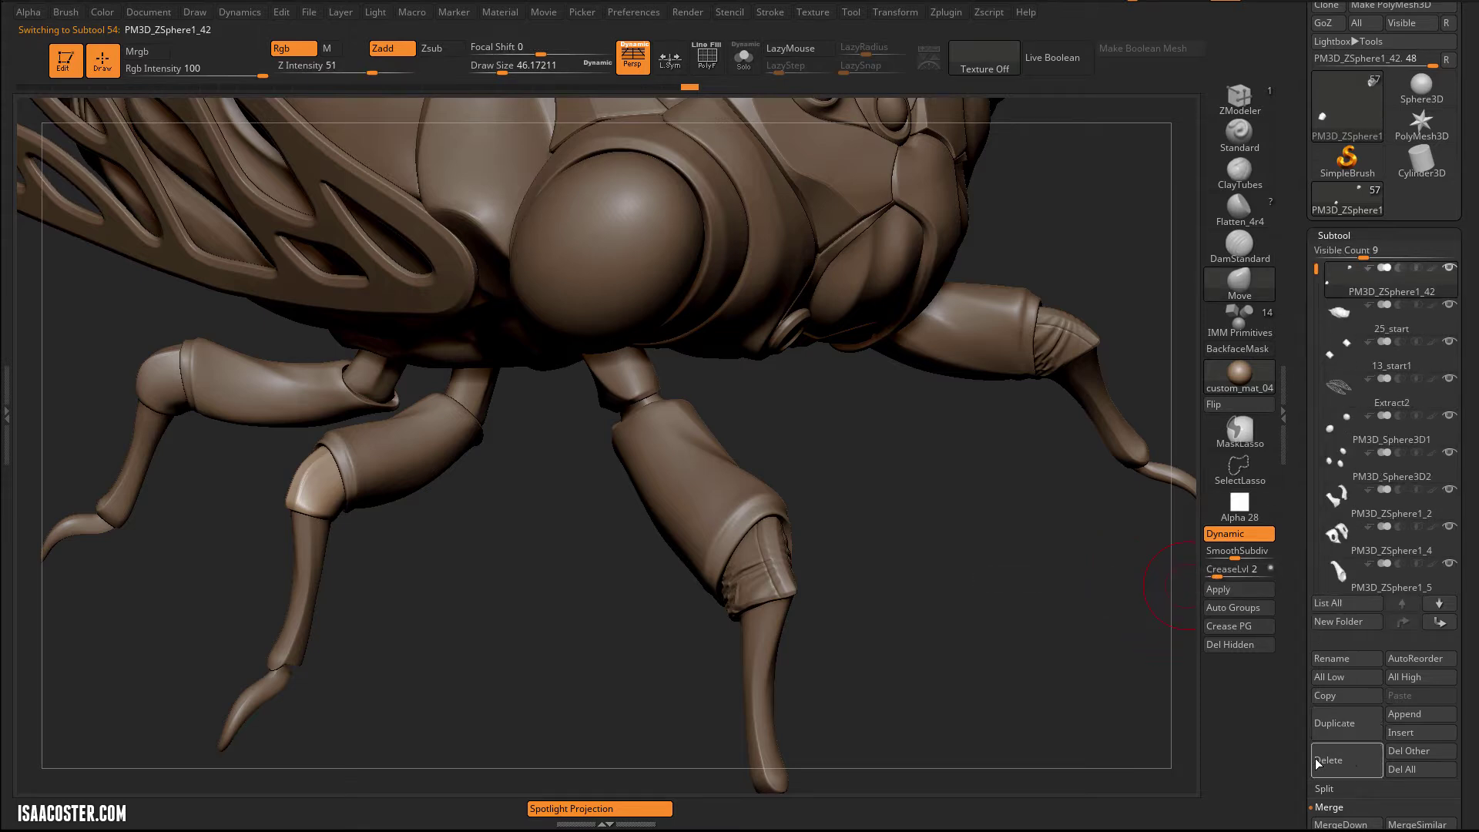
pyautogui.moveTo(1298, 757); pyautogui.dragTo(1300, 681)
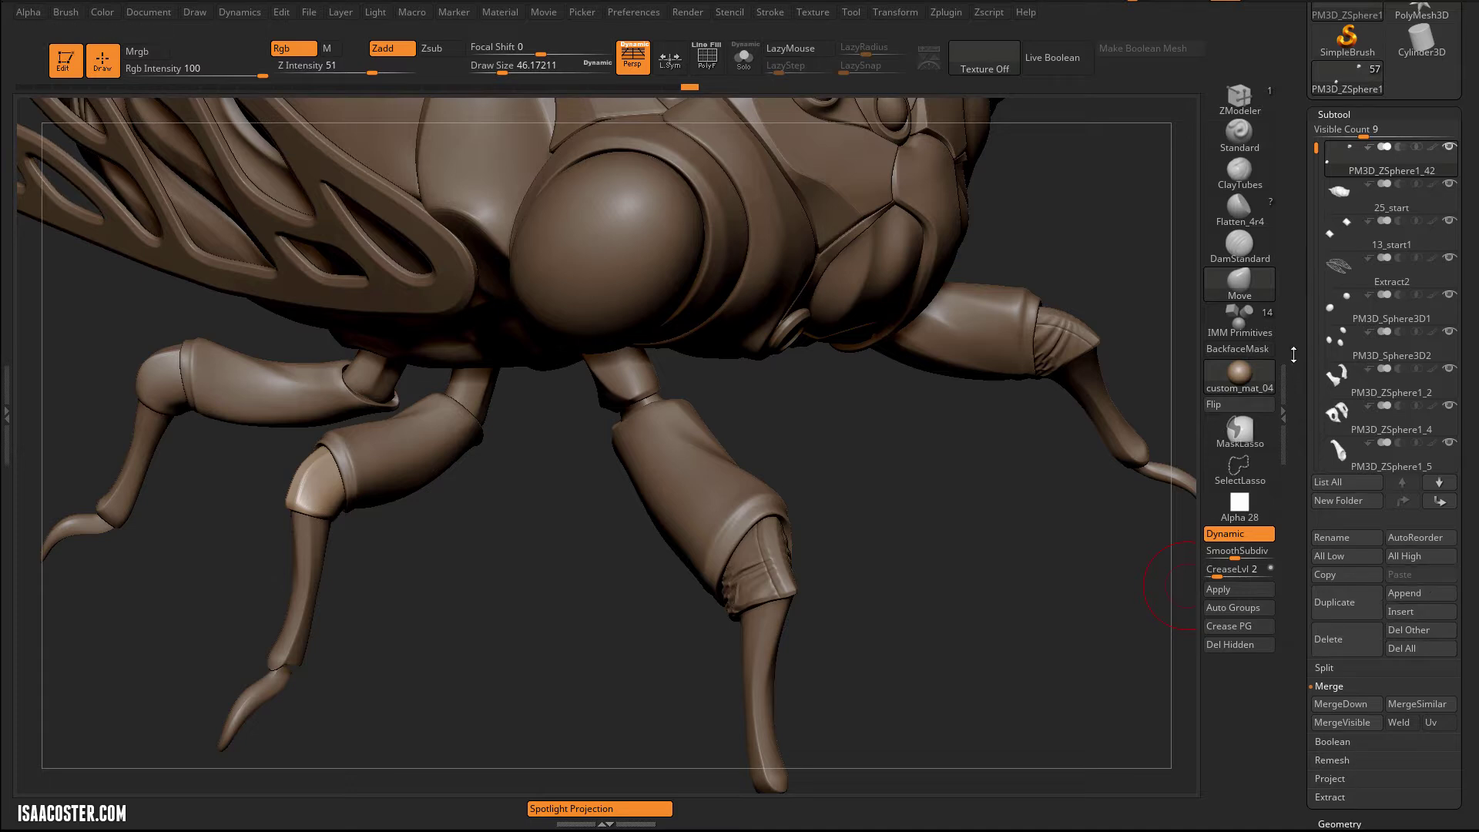
pyautogui.click(1342, 502)
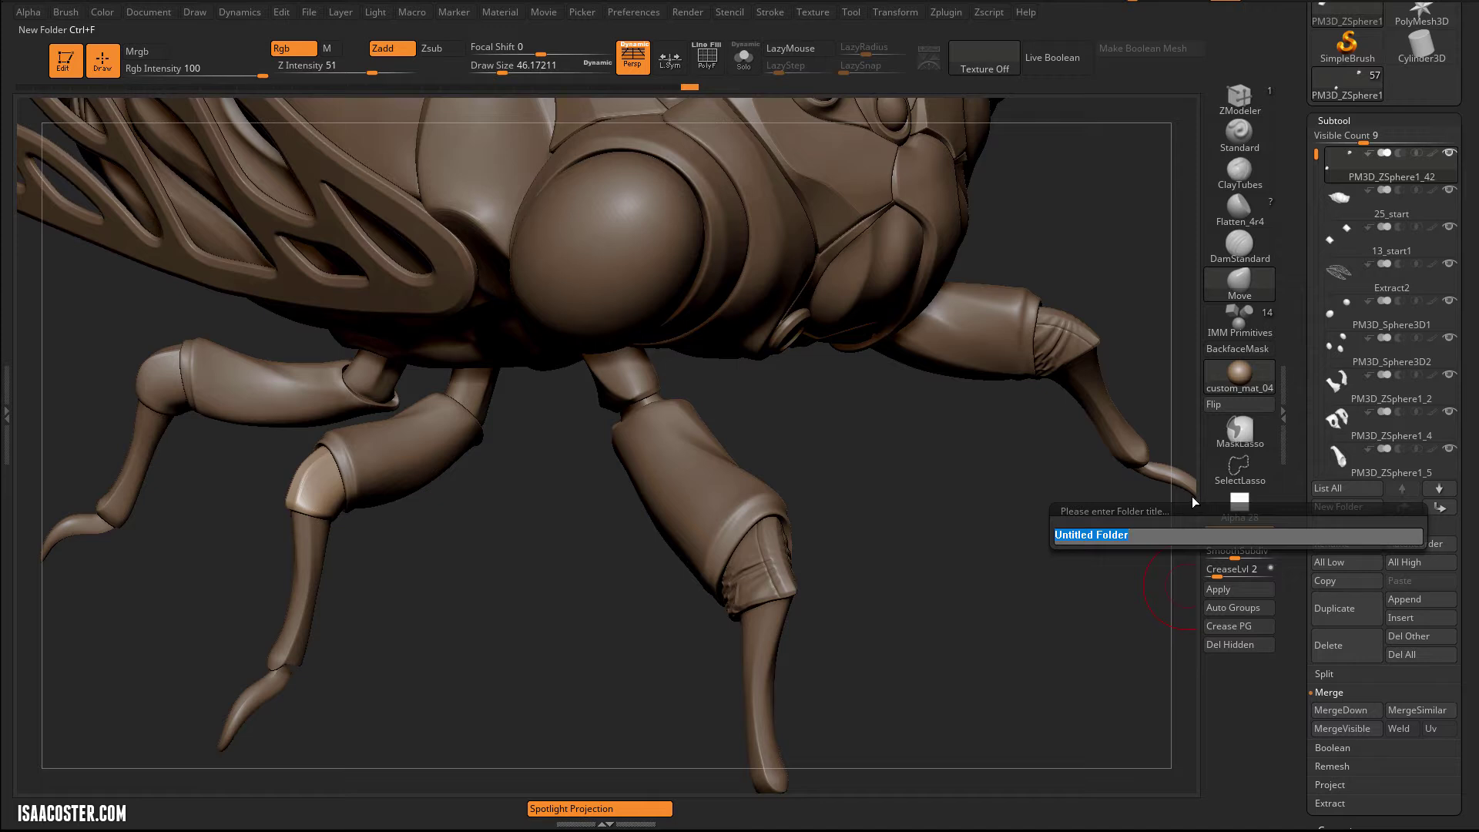
pyautogui.write('clean geo')
pyautogui.press('Return')
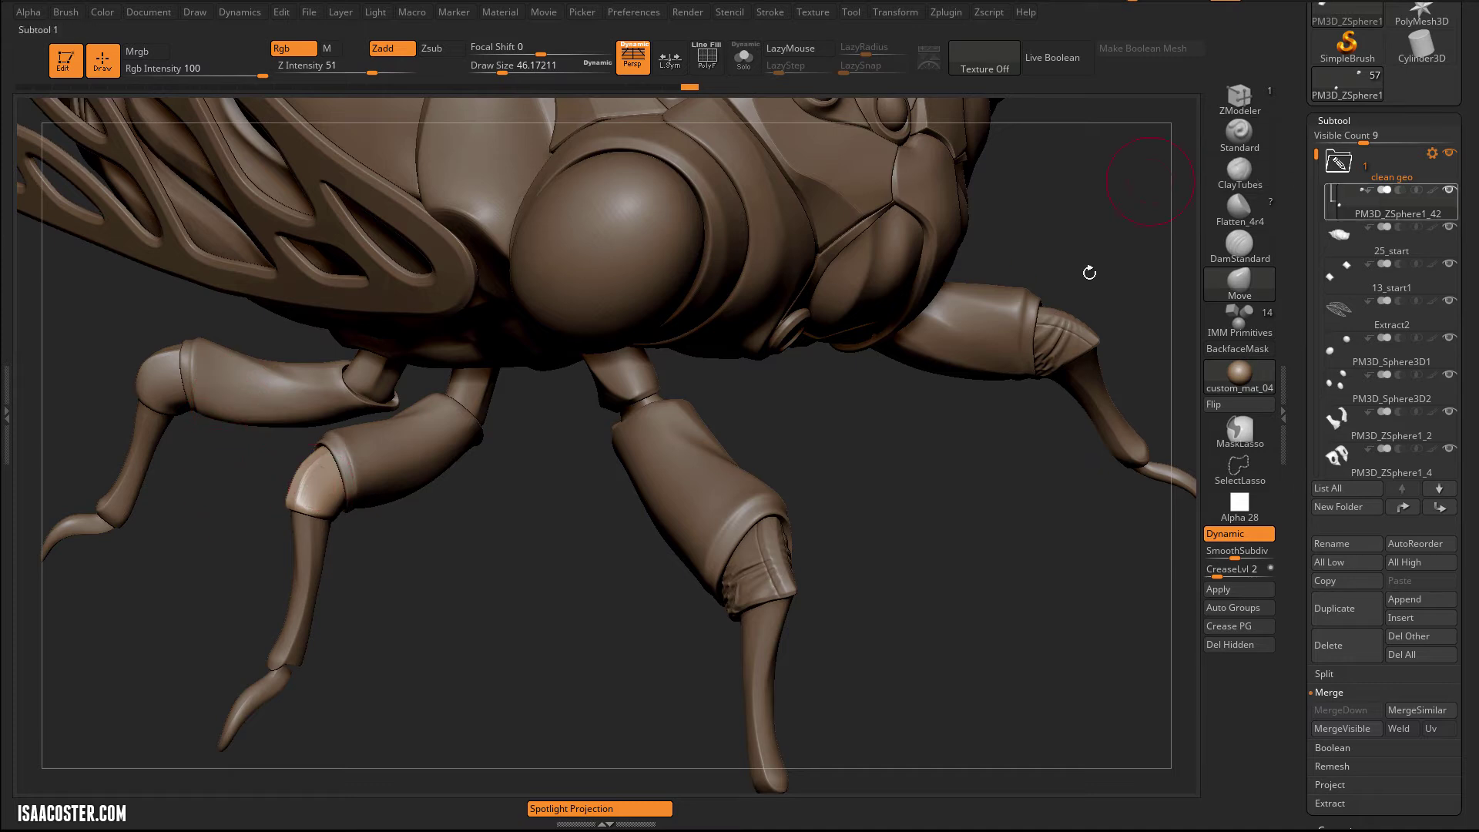
# - Hide the clean geo folder and move the original rear knee joint, PM3D_ZSphere1_43, into it
pyautogui.click(1451, 154)
pyautogui.keyDown('alt'); pyautogui.click(138, 389); pyautogui.keyUp('alt')
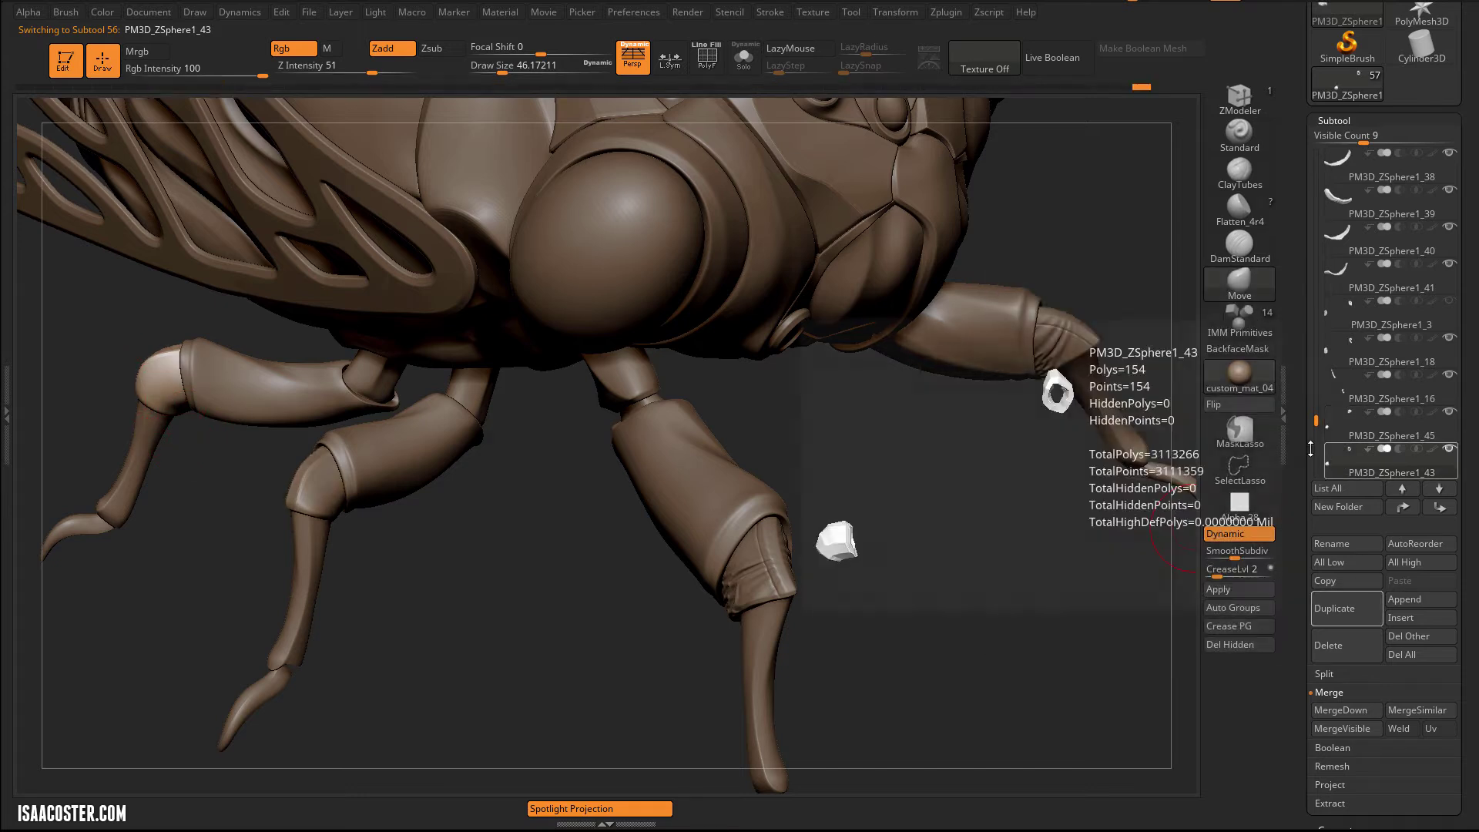
pyautogui.moveTo(1316, 422); pyautogui.dragTo(1315, 429)
pyautogui.click(1403, 507)
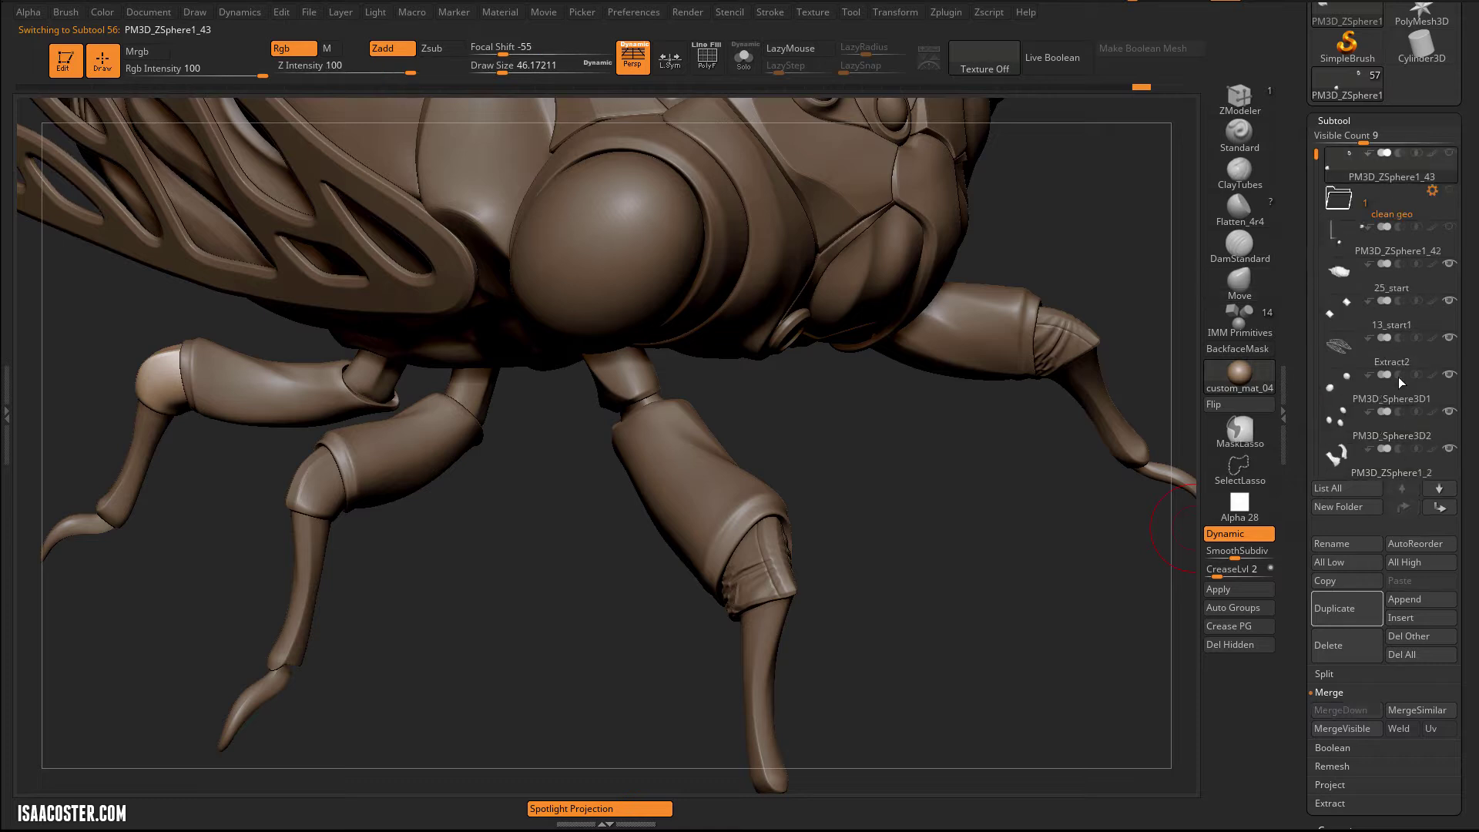
pyautogui.moveTo(1342, 174); pyautogui.dragTo(1338, 200)
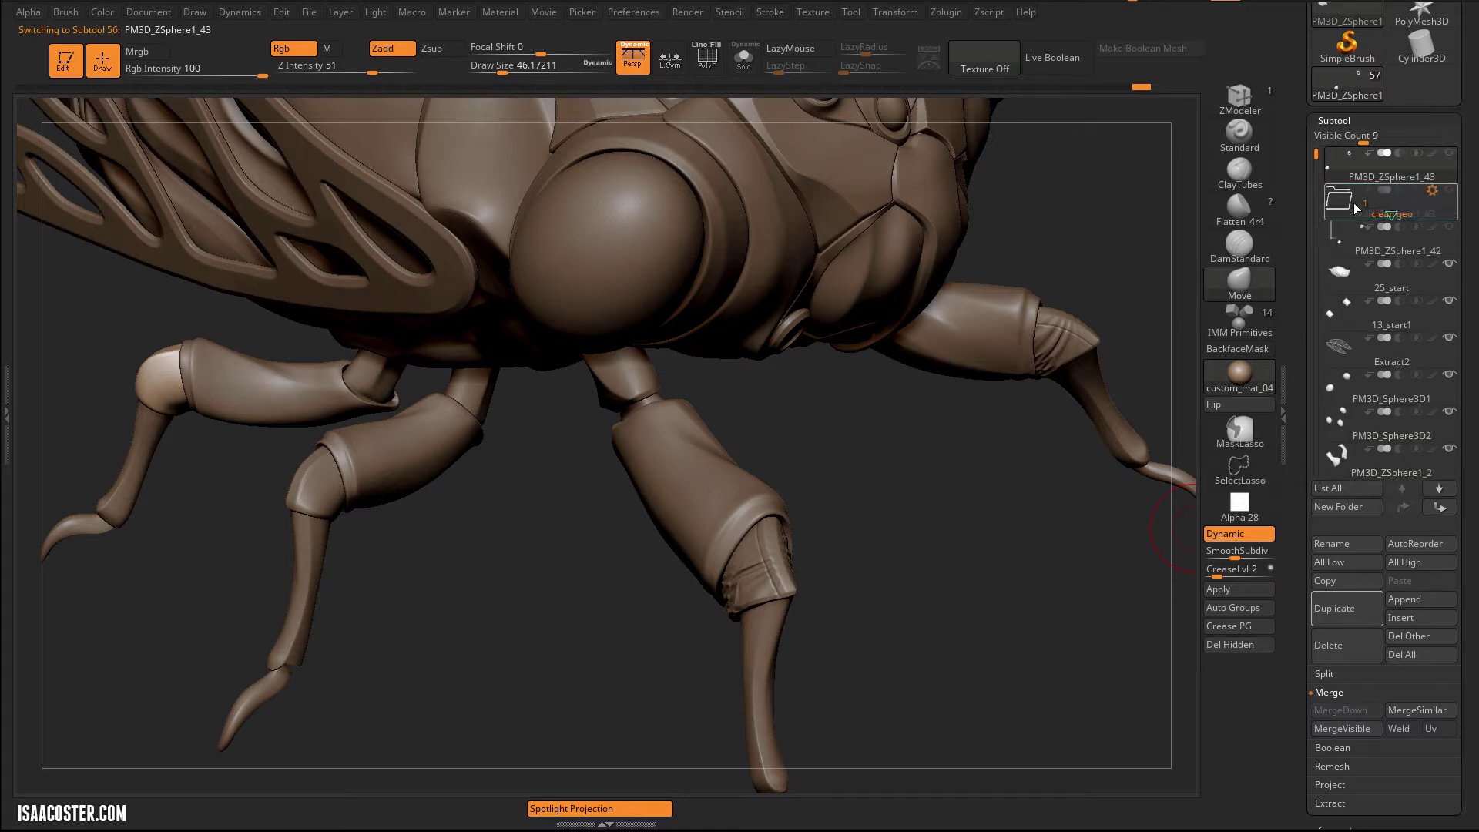
# - Store the front knee joint's clean mesh, PM3D_ZSphere1_3, in the clean geo folder and select the 25_start subtool
pyautogui.keyDown('alt'); pyautogui.click(327, 500); pyautogui.keyUp('alt')
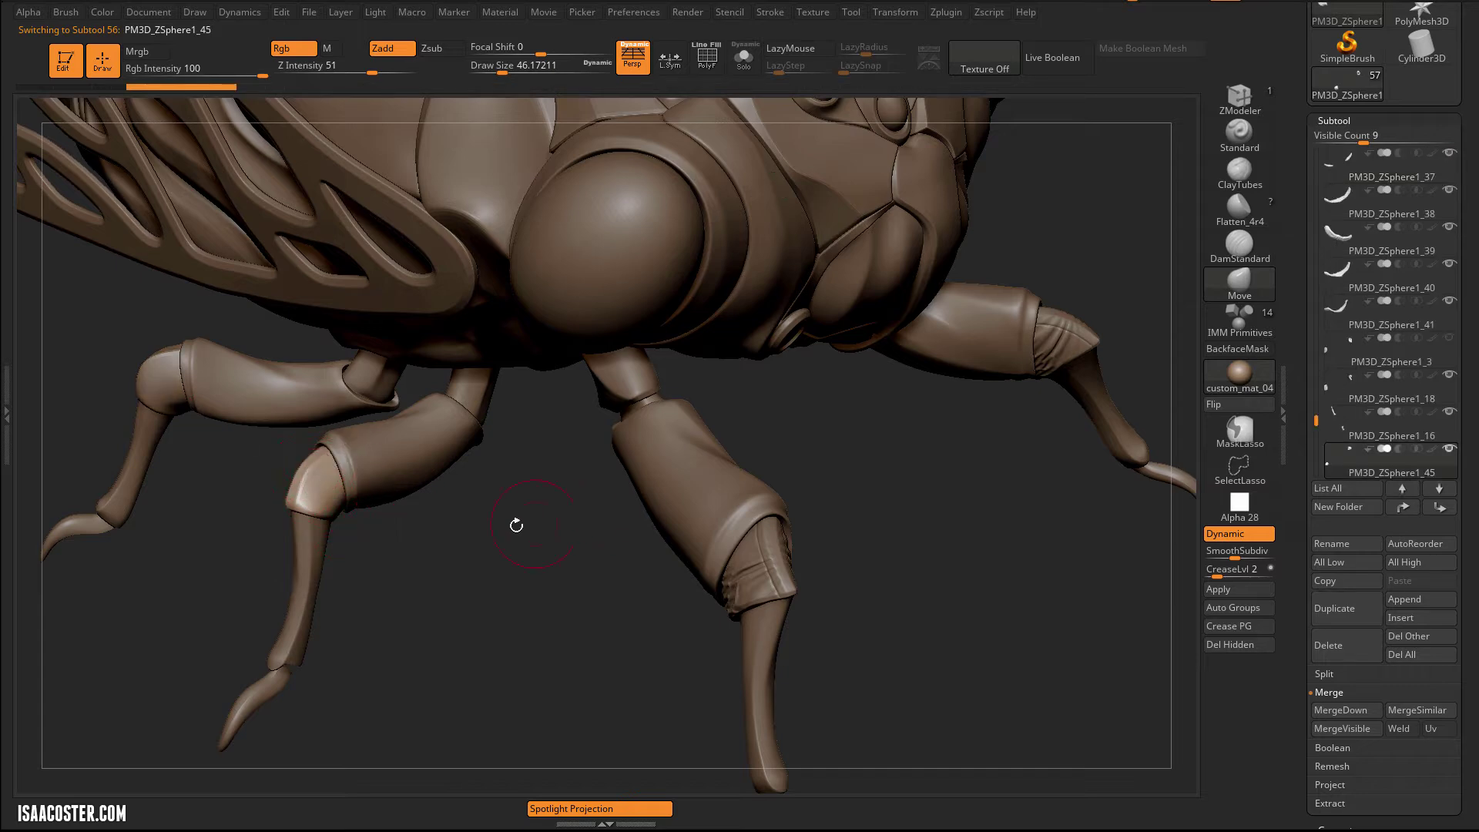
pyautogui.moveTo(465, 576); pyautogui.dragTo(808, 619)
pyautogui.keyDown('alt'); pyautogui.click(838, 544); pyautogui.keyUp('alt')
pyautogui.click(1344, 320)
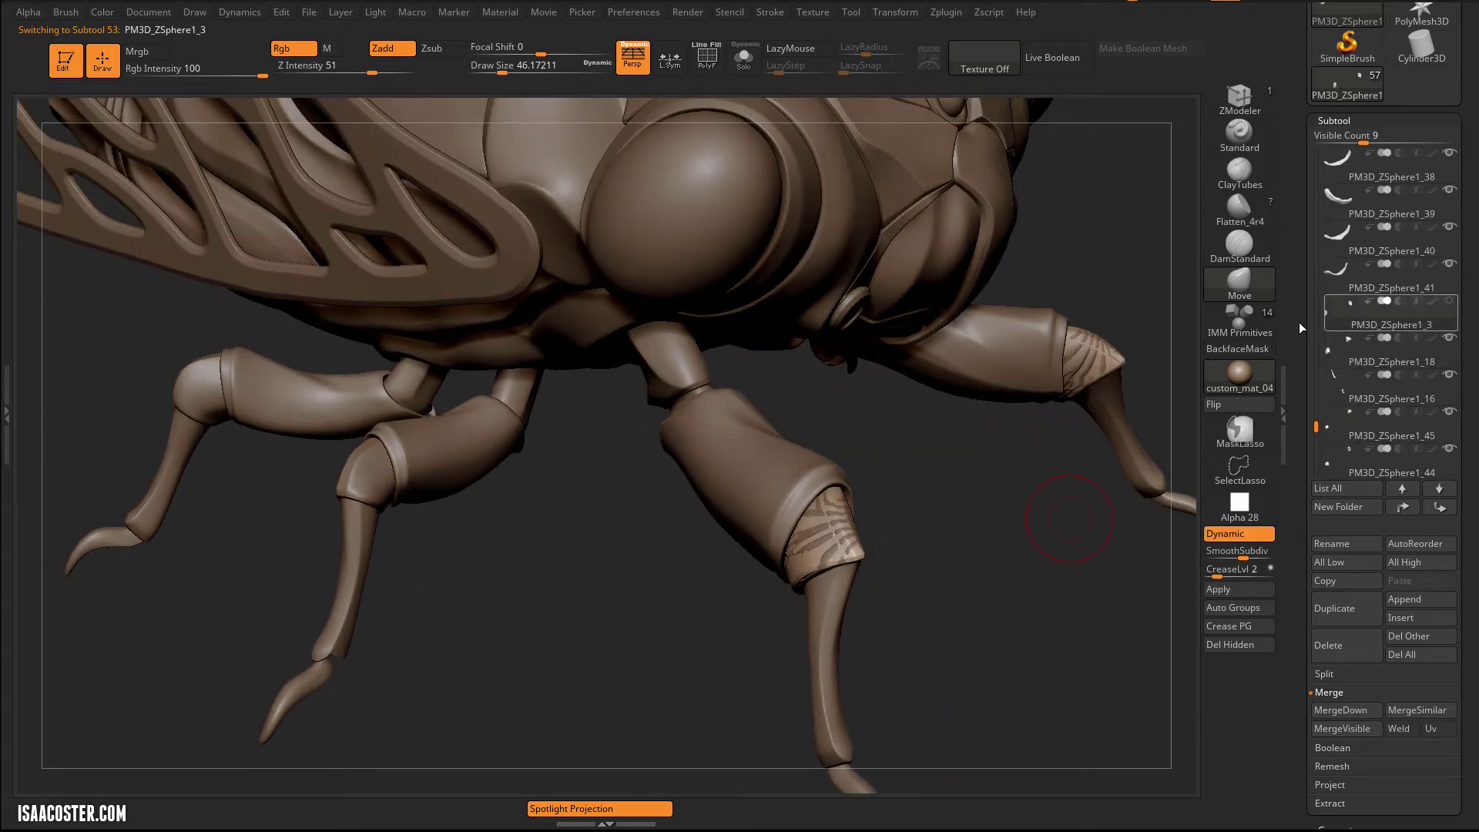
pyautogui.click(1436, 508)
pyautogui.moveTo(1362, 218); pyautogui.dragTo(1357, 205)
pyautogui.moveTo(991, 604); pyautogui.dragTo(879, 606)
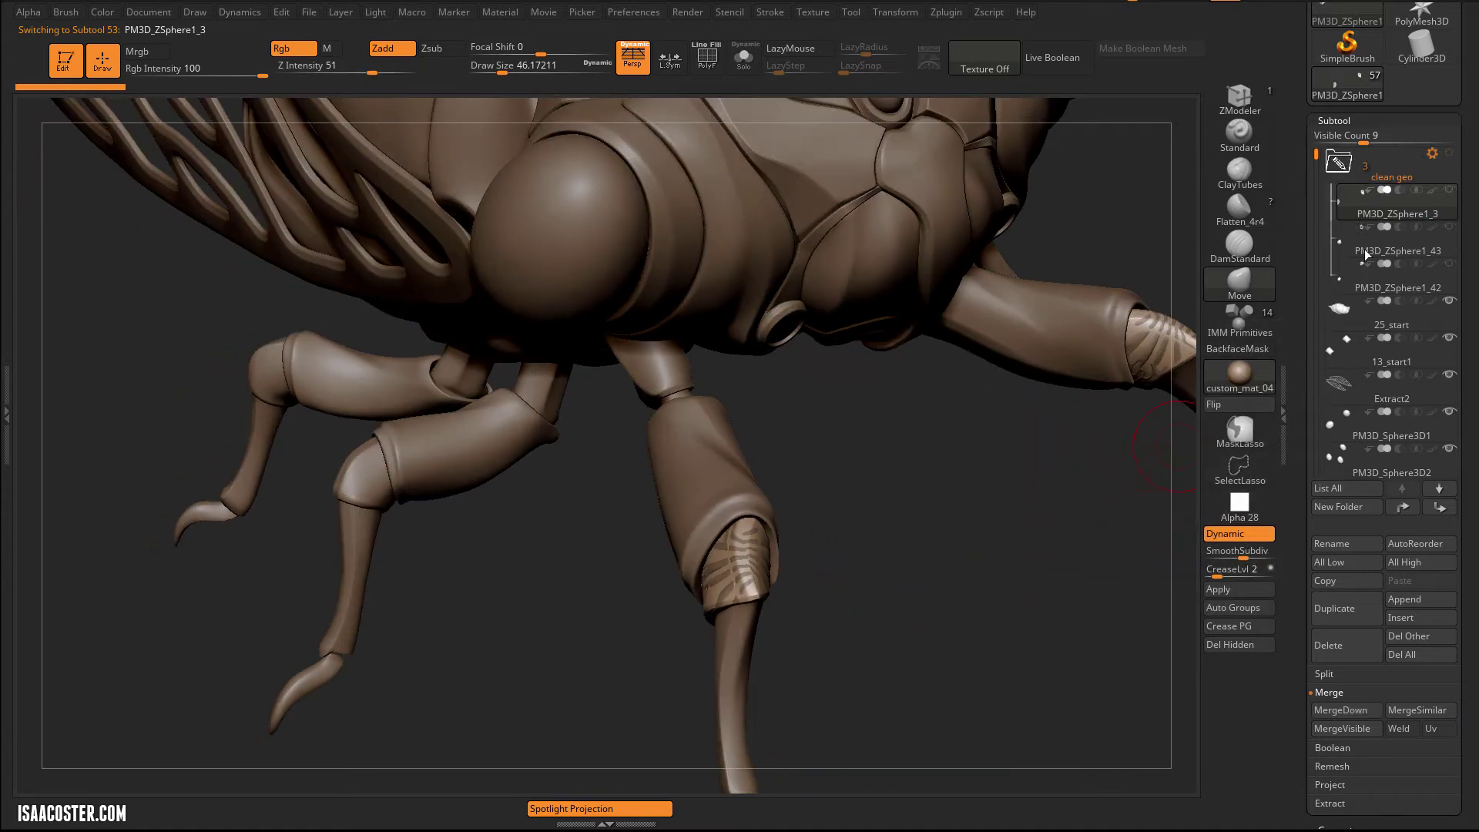
pyautogui.click(1346, 323)
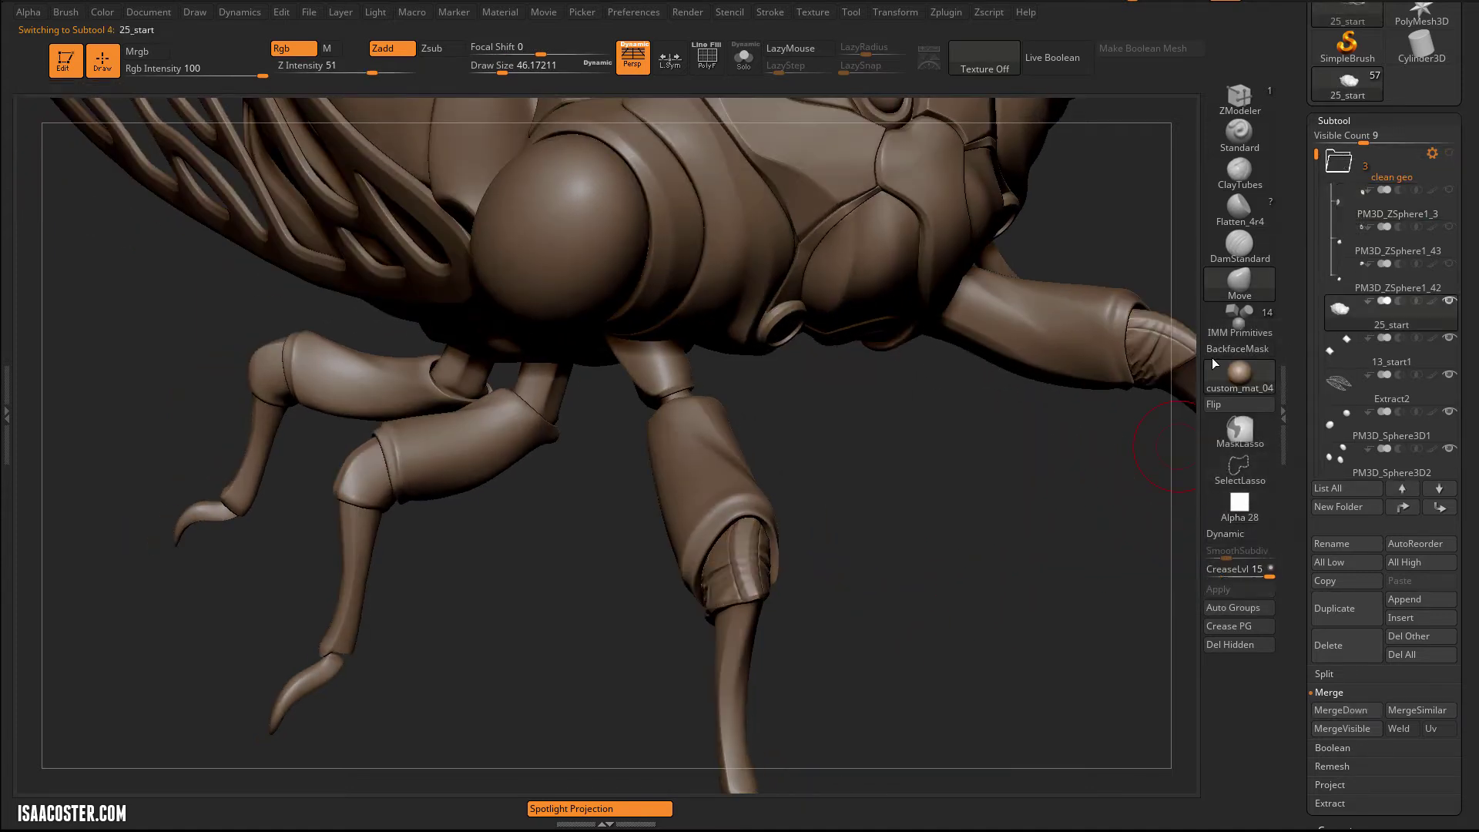
pyautogui.moveTo(896, 518); pyautogui.dragTo(867, 529)
pyautogui.moveTo(1356, 209)
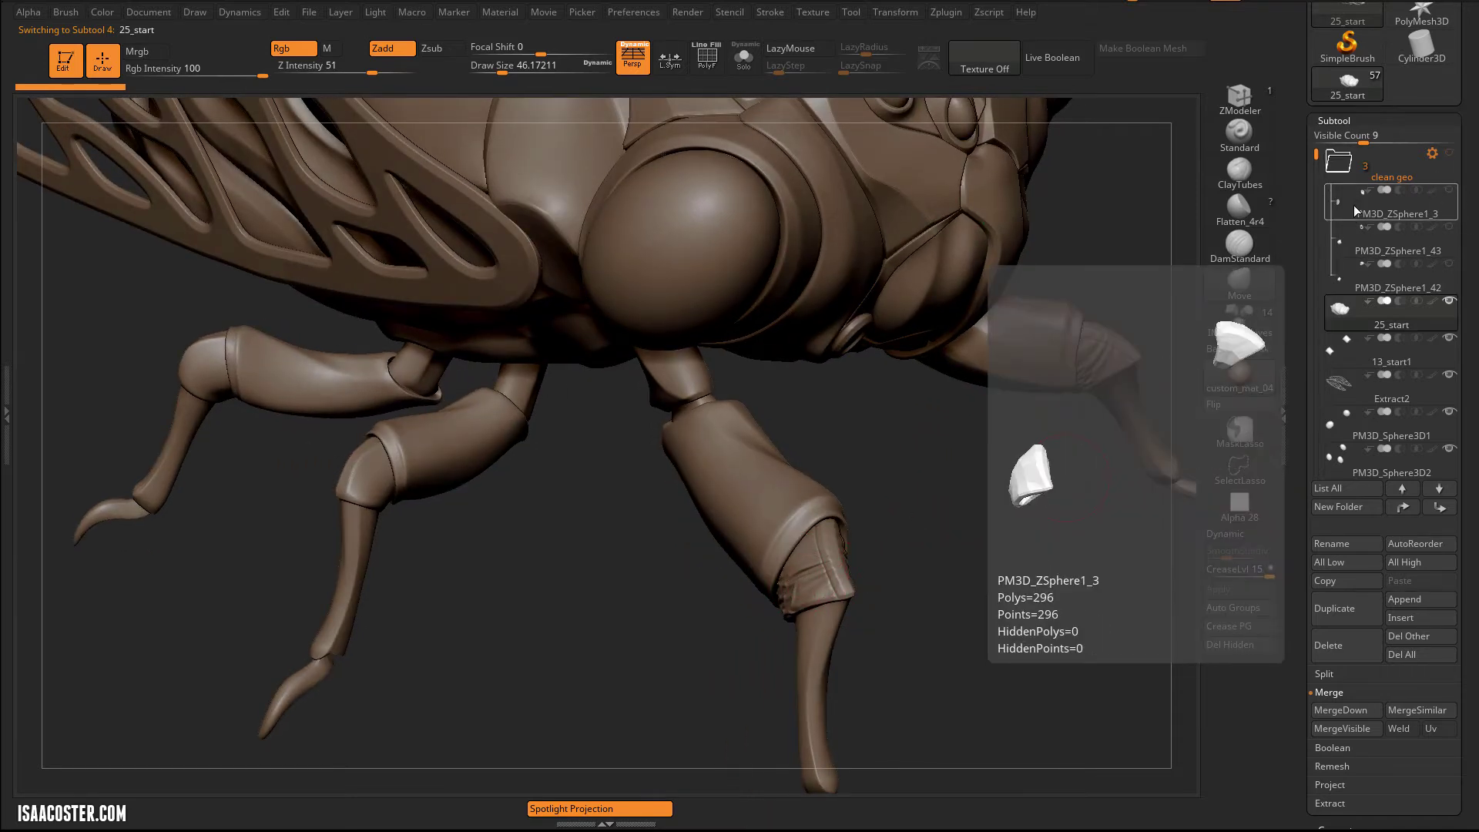
# - Apply dynamic subdivision to the rear and middle knee joint copies, using SmoothSubdiv 5 on the rear one
pyautogui.moveTo(1050, 650); pyautogui.dragTo(568, 389)
pyautogui.keyDown('alt'); pyautogui.click(569, 389); pyautogui.keyUp('alt')
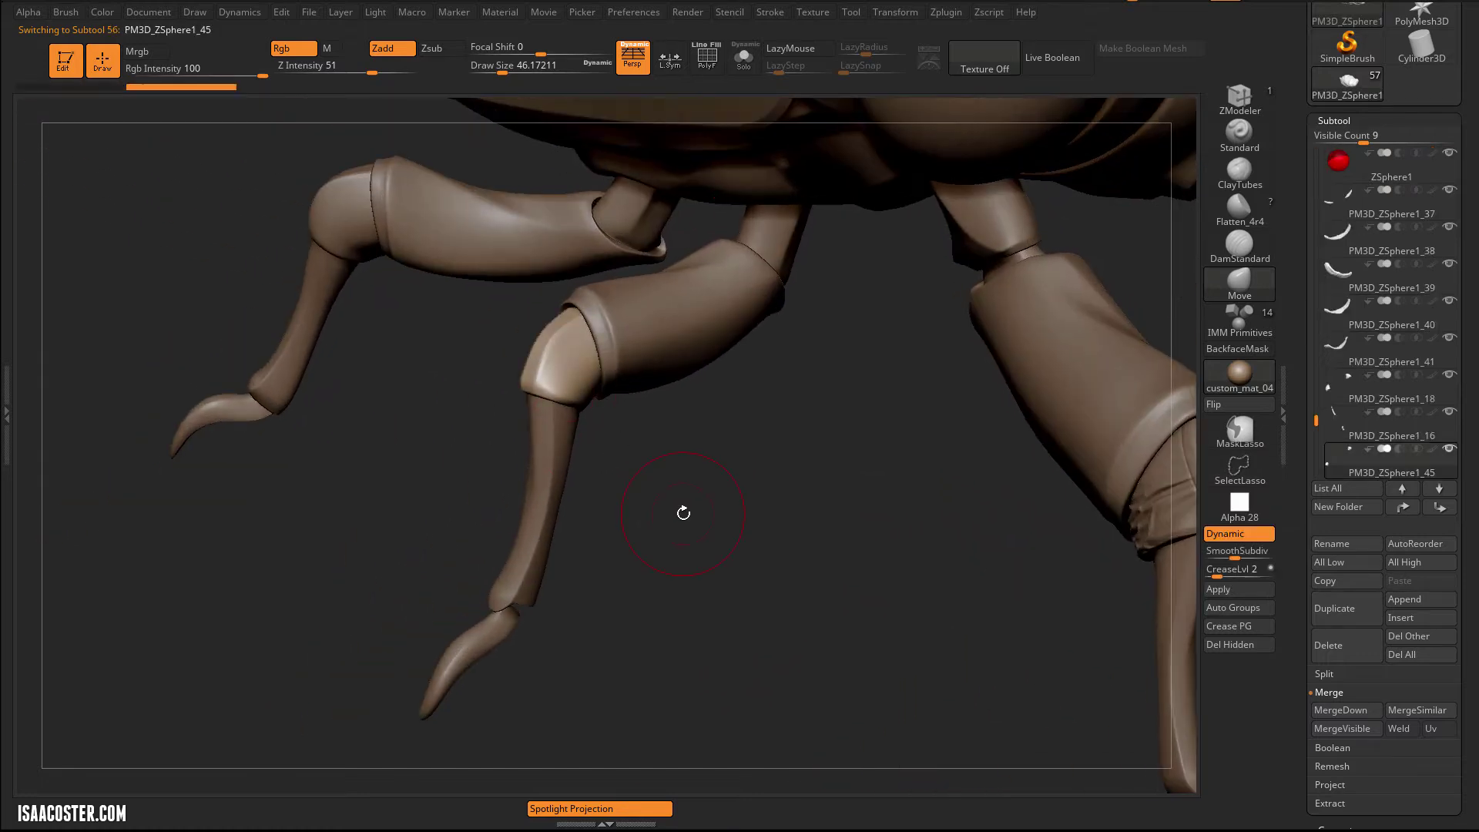
pyautogui.keyDown('alt'); pyautogui.click(332, 204); pyautogui.keyUp('alt')
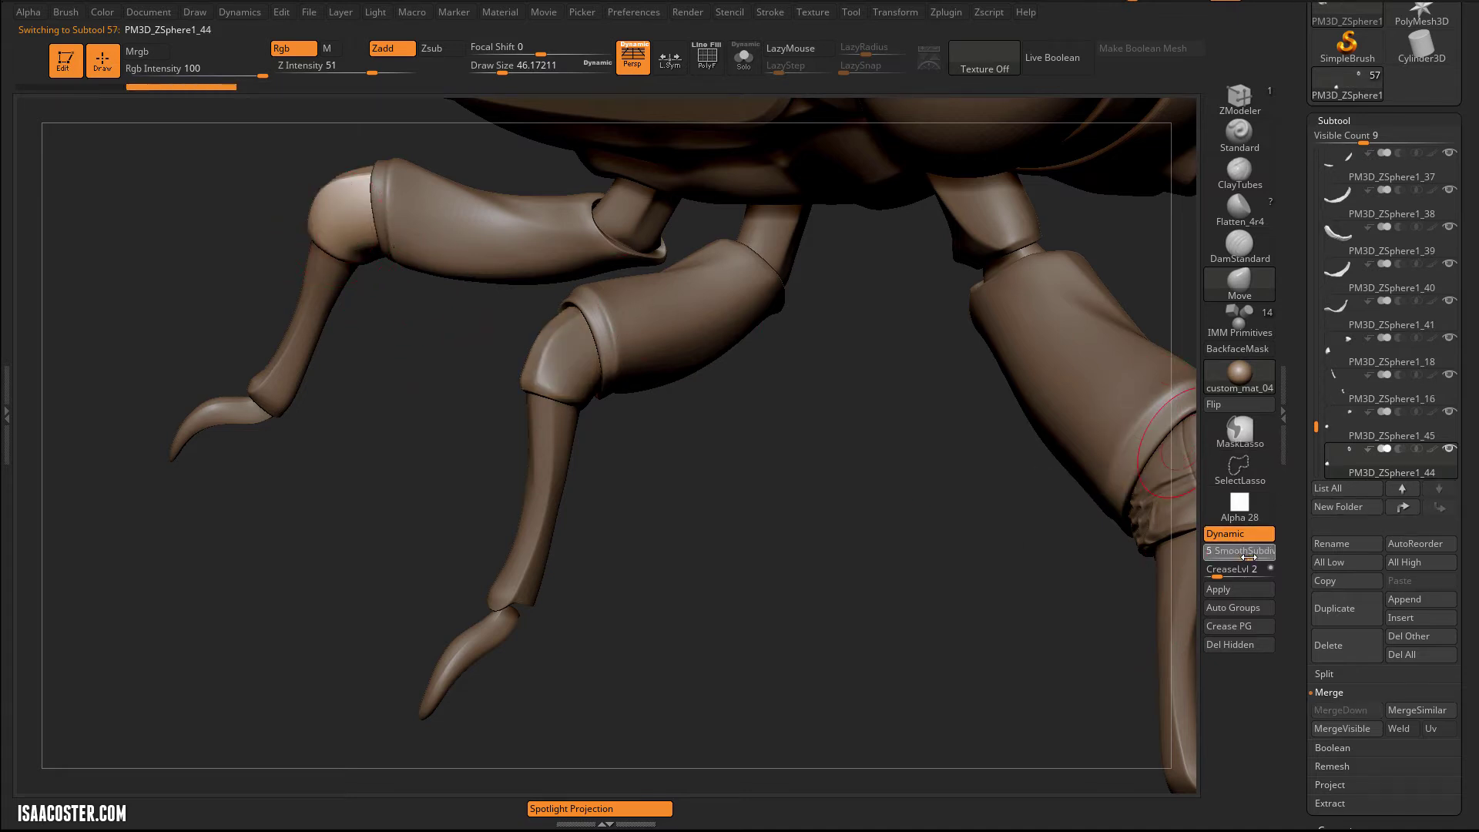
pyautogui.click(1248, 590)
pyautogui.keyDown('alt'); pyautogui.click(562, 358); pyautogui.keyUp('alt')
pyautogui.click(1247, 590)
# - Frame the middle knee joint and load the CP_ZZ_Denim brush from the cloth compression brush folder
pyautogui.moveTo(670, 431); pyautogui.dragTo(706, 414)
pyautogui.moveTo(461, 501); pyautogui.dragTo(697, 510)
pyautogui.moveTo(613, 632); pyautogui.dragTo(683, 439)
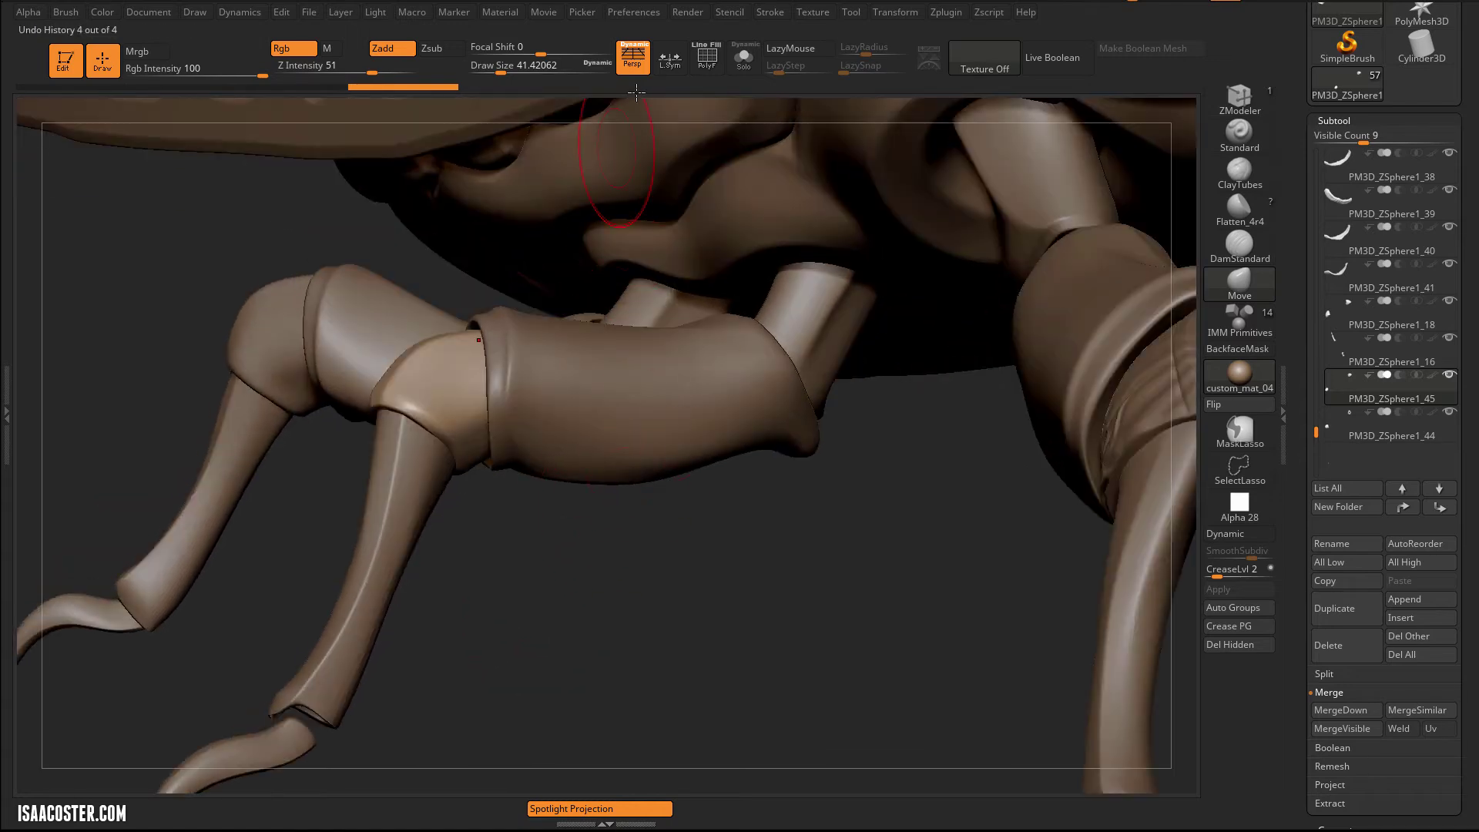
pyautogui.moveTo(555, 567); pyautogui.dragTo(605, 616)
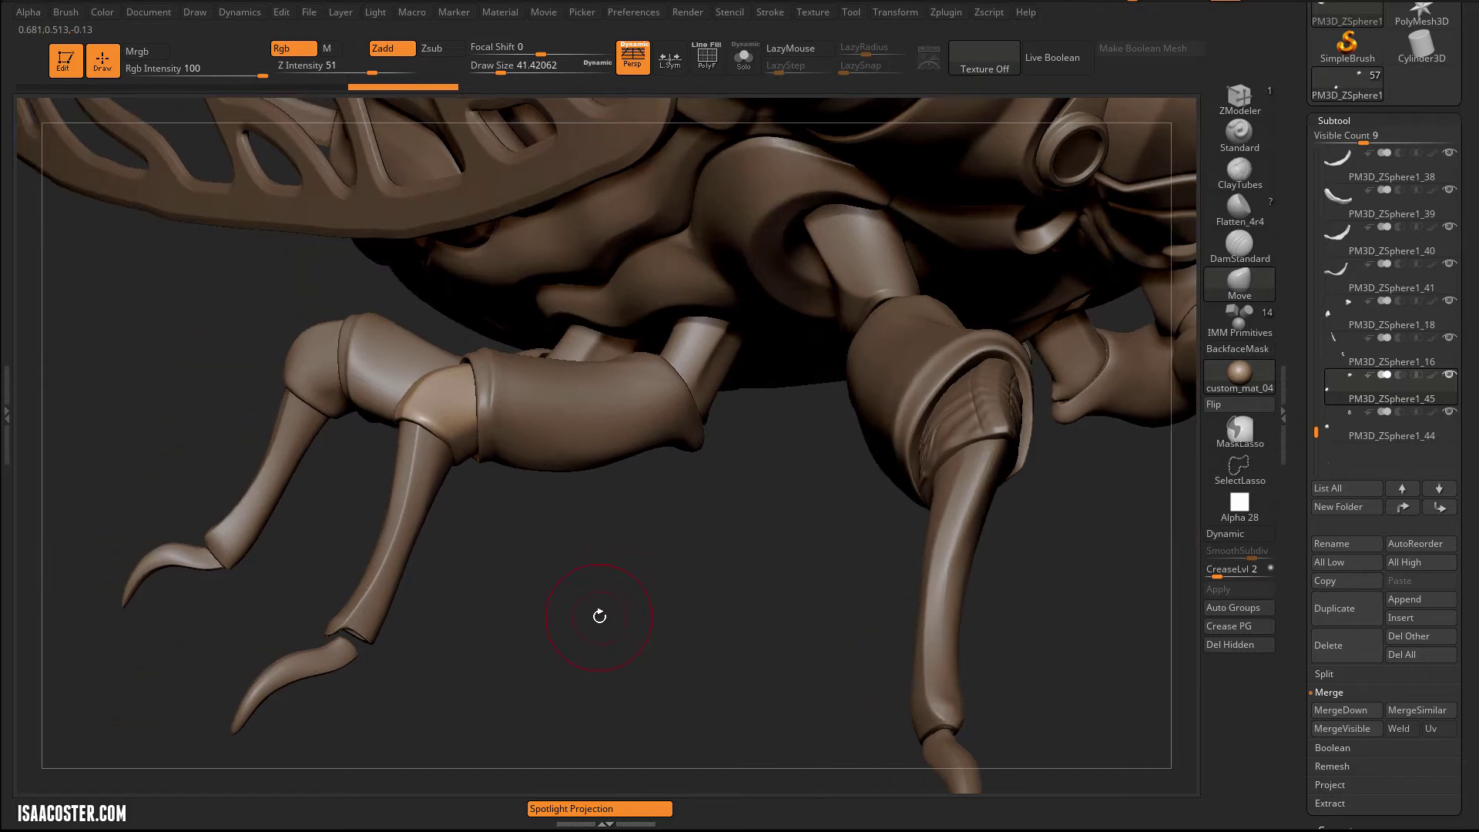
pyautogui.press(',')
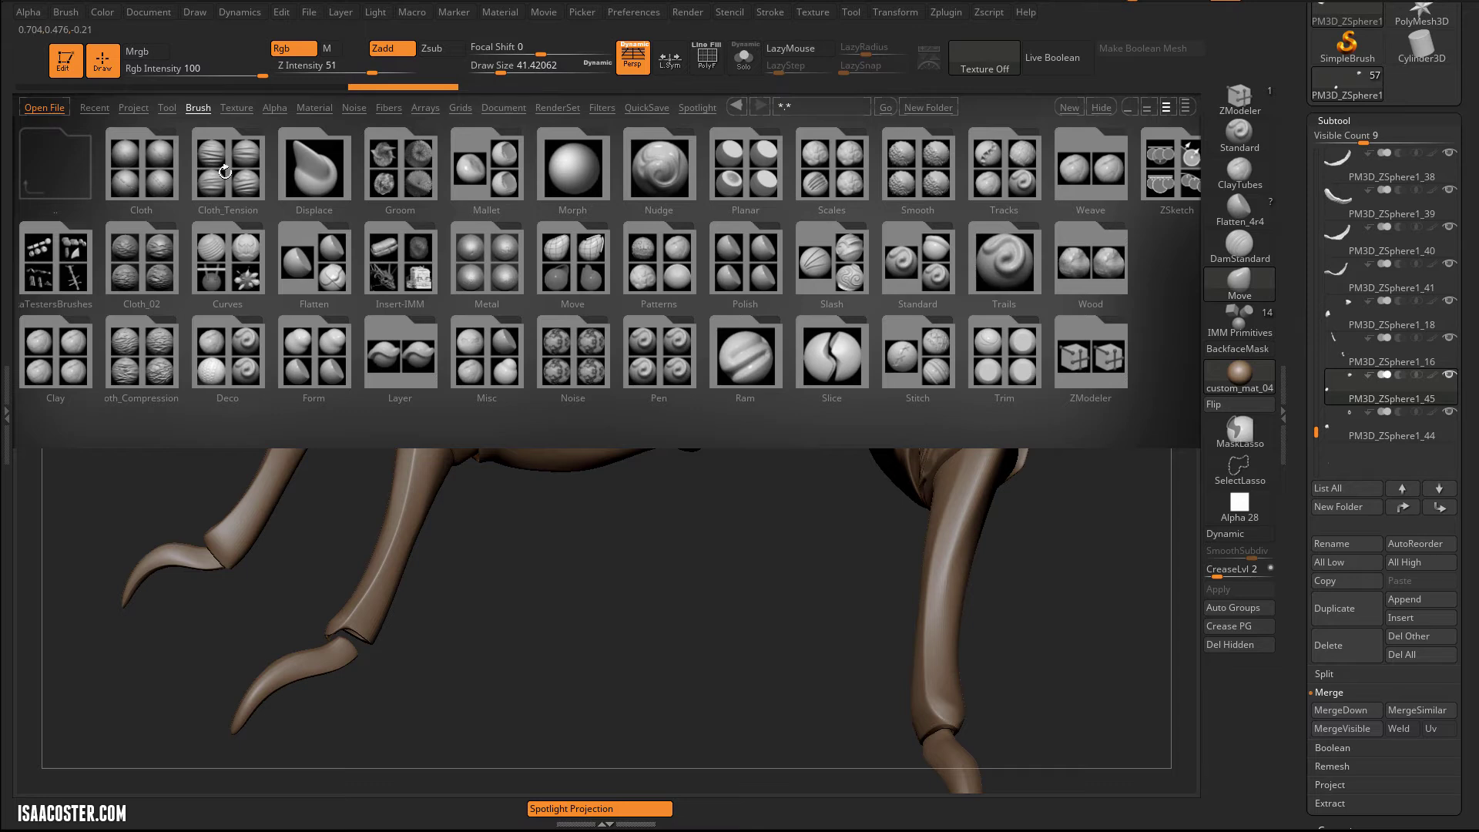
pyautogui.click(141, 351)
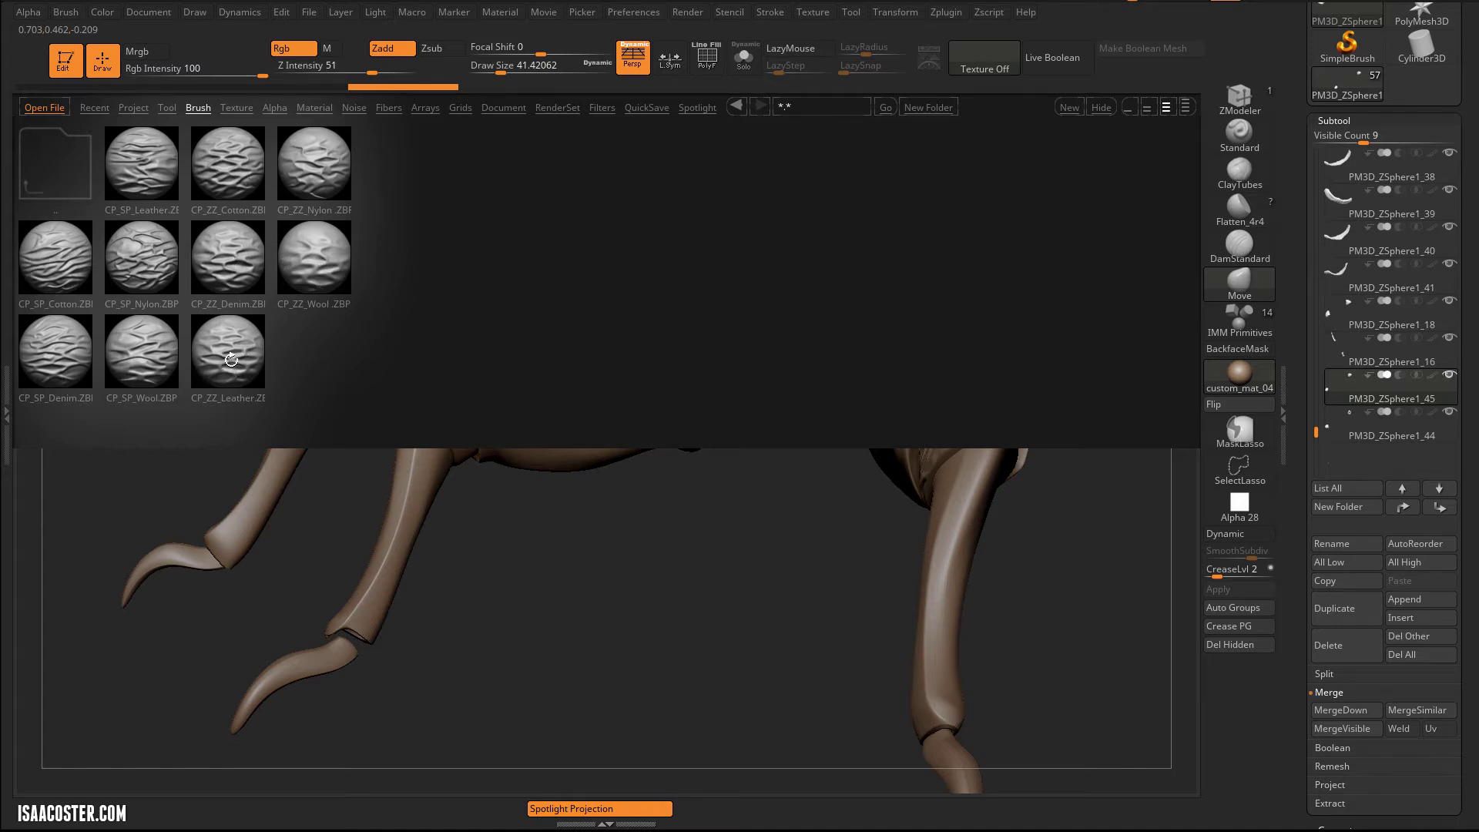
pyautogui.doubleClick(223, 251)
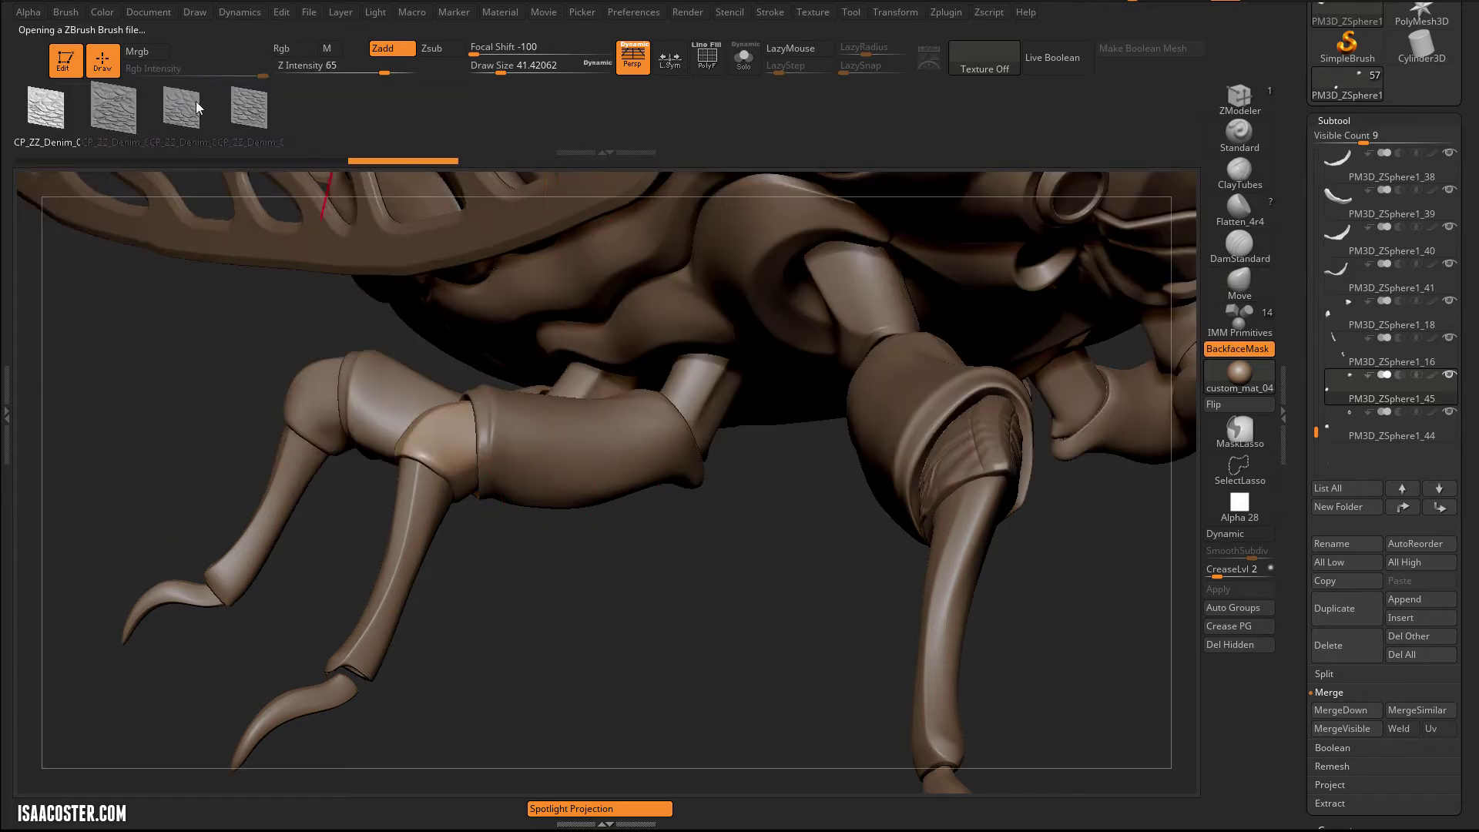
pyautogui.moveTo(525, 562); pyautogui.dragTo(567, 578)
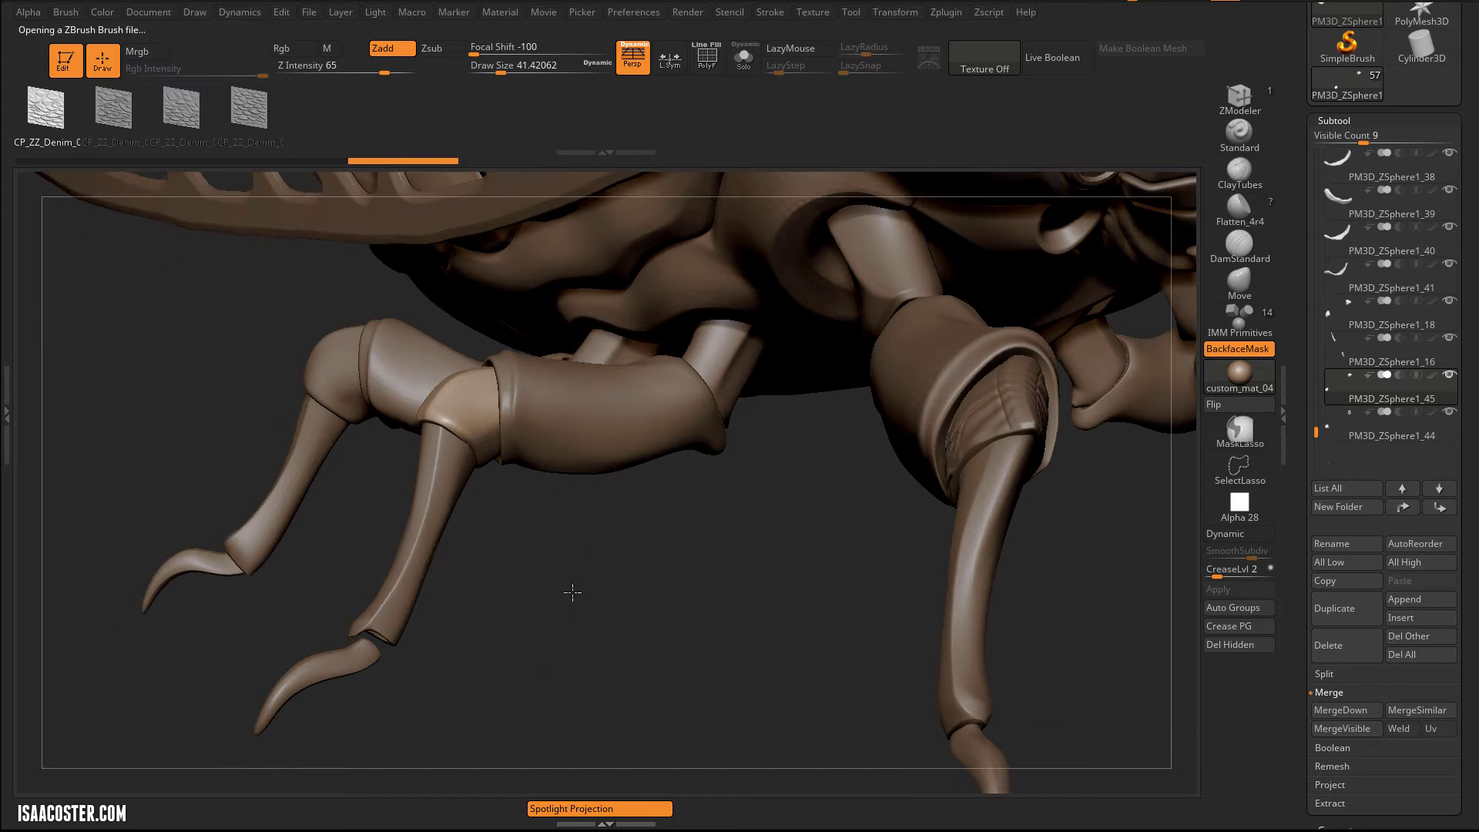
# - Set the Denim brush's focal shift to -3 and sculpt compression wrinkles on the inner bend of the middle knee joint
pyautogui.moveTo(651, 512); pyautogui.dragTo(509, 212)
pyautogui.moveTo(473, 48); pyautogui.dragTo(533, 46)
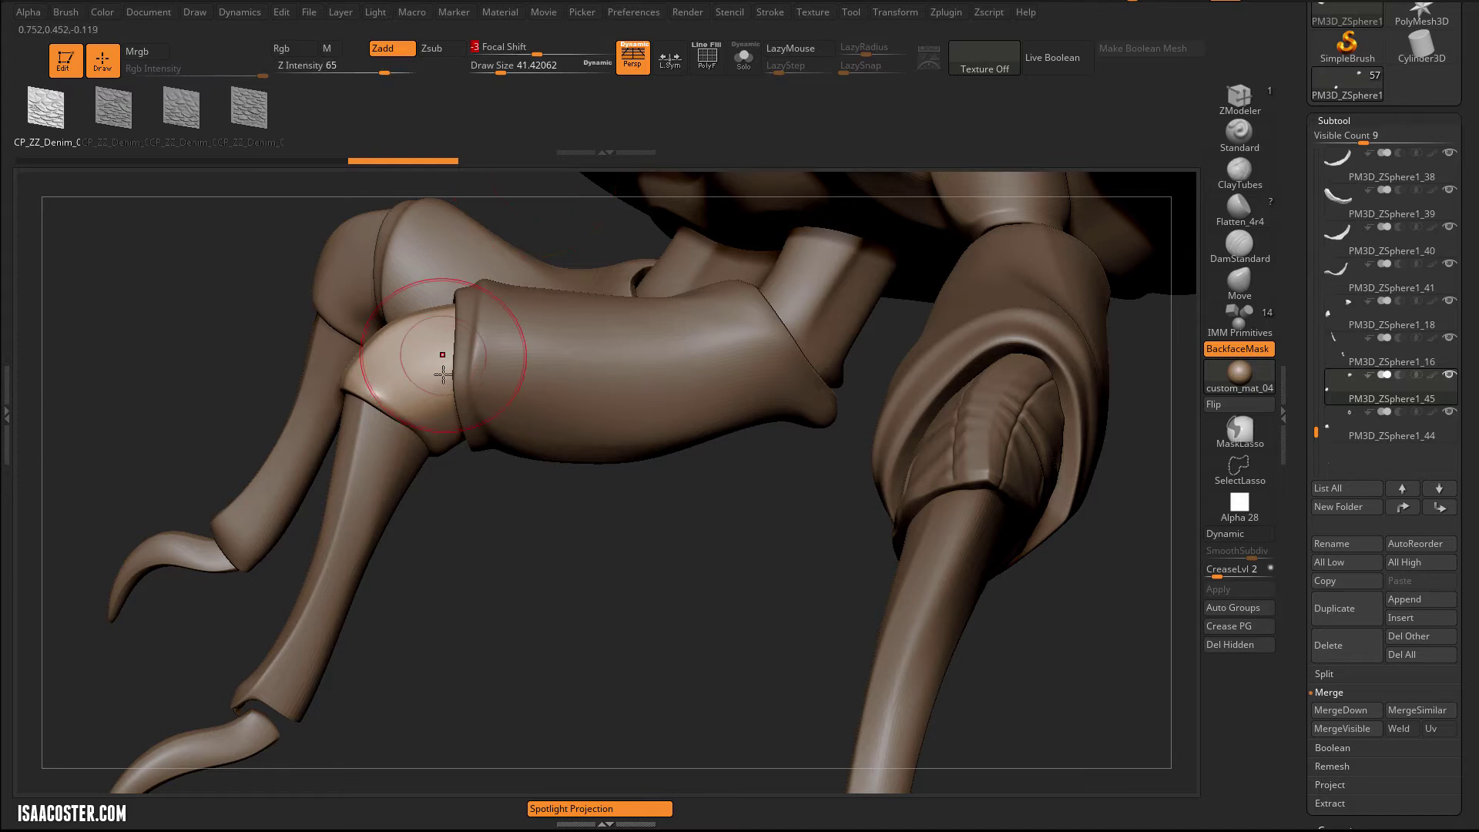
pyautogui.press('[')
pyautogui.moveTo(431, 400); pyautogui.dragTo(373, 440)
pyautogui.keyDown('alt'); pyautogui.moveTo(482, 545); pyautogui.dragTo(520, 724); pyautogui.keyUp('alt')
pyautogui.moveTo(499, 597); pyautogui.dragTo(510, 611)
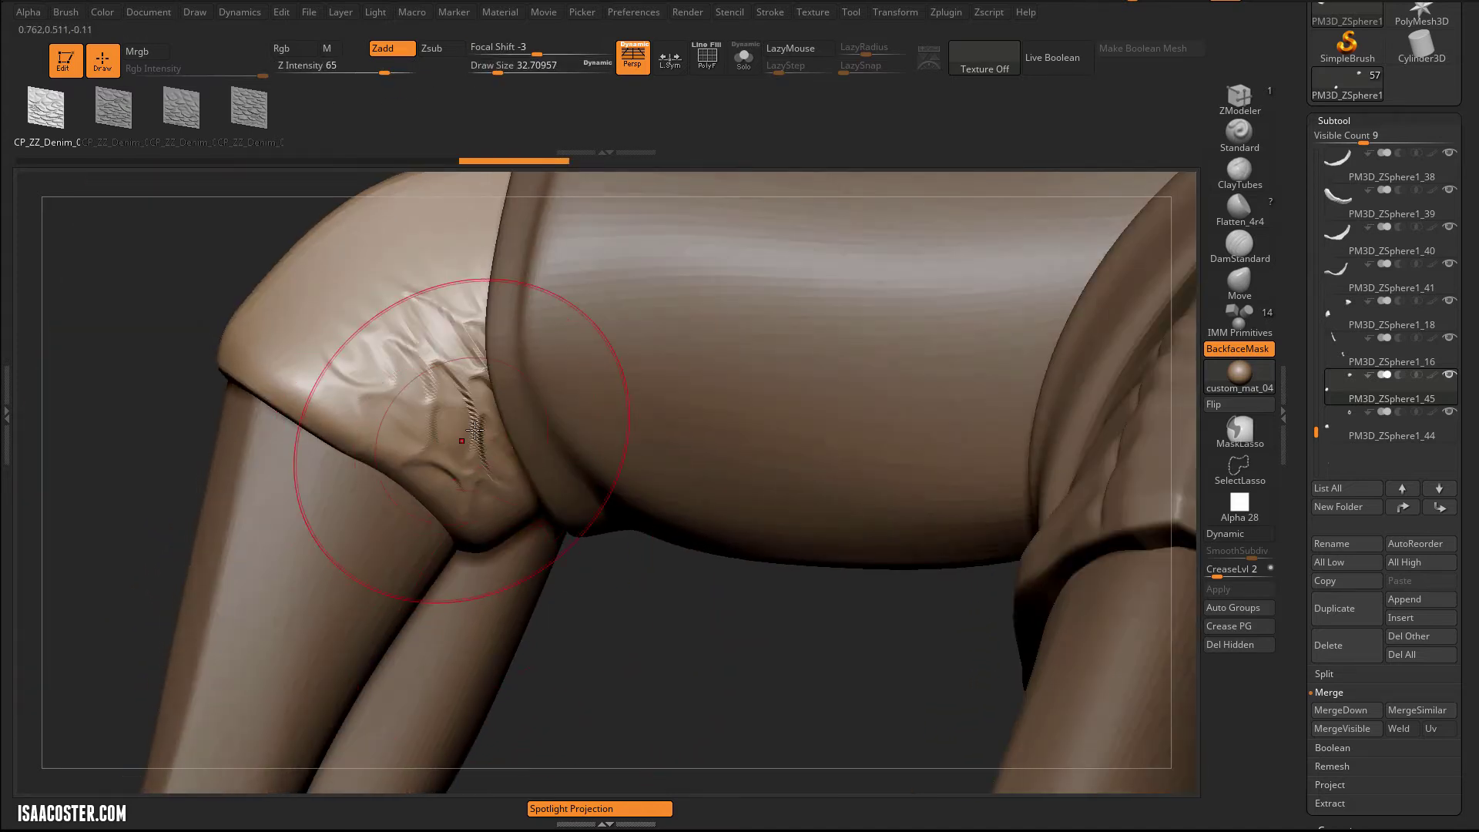
pyautogui.hotkey('ctrl', 'z')
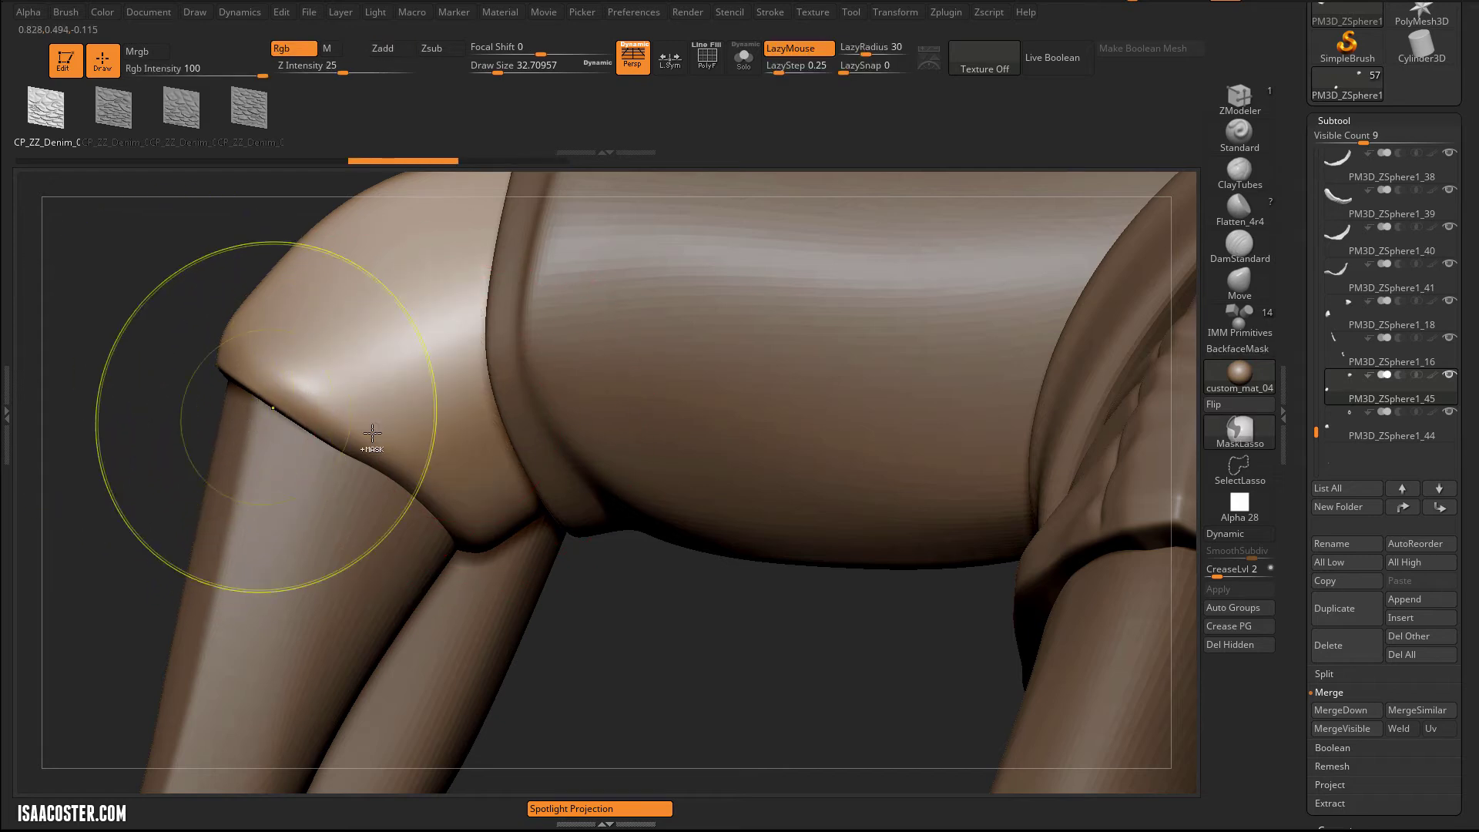
pyautogui.moveTo(469, 436); pyautogui.dragTo(281, 554)
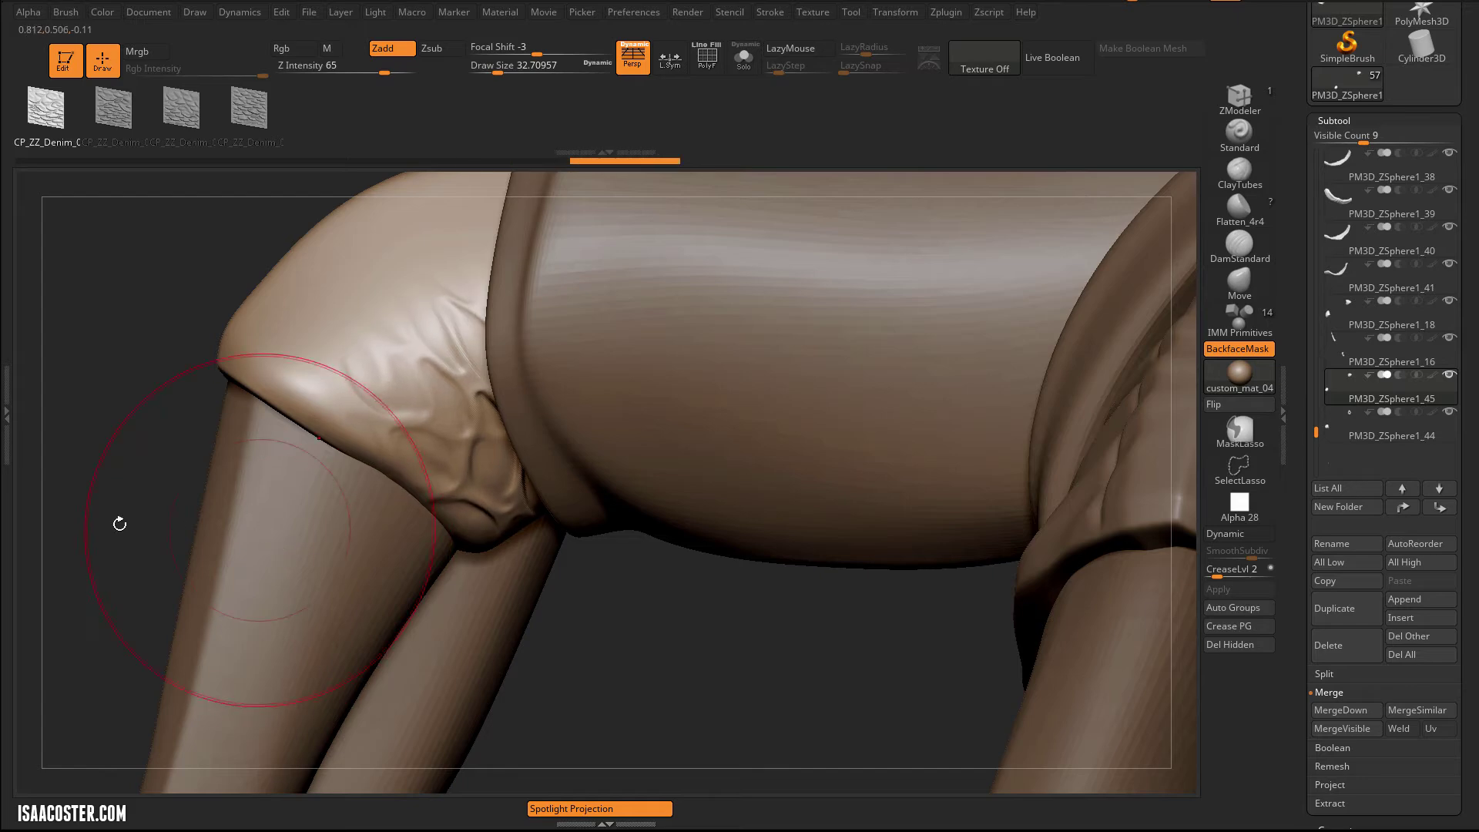
# - Raise the Denim brush's Z Intensity to 81 and sculpt wrinkles on the opposite side of the middle knee joint
pyautogui.moveTo(66, 522); pyautogui.dragTo(506, 556)
pyautogui.hotkey('ctrl', 'z')
pyautogui.moveTo(388, 72); pyautogui.dragTo(390, 73)
pyautogui.moveTo(598, 600)
pyautogui.mouseDown()
pyautogui.moveTo(607, 585)
pyautogui.moveTo(525, 582)
pyautogui.moveTo(167, 499)
pyautogui.moveTo(308, 486)
pyautogui.moveTo(307, 578)
pyautogui.moveTo(512, 495)
pyautogui.moveTo(539, 510)
pyautogui.moveTo(531, 540)
pyautogui.moveTo(485, 585)
pyautogui.mouseUp()
pyautogui.hotkey('ctrl', 'shift', 'z')
pyautogui.moveTo(330, 578); pyautogui.dragTo(346, 341)
pyautogui.hotkey('ctrl', 'z')
pyautogui.moveTo(383, 67); pyautogui.dragTo(397, 67)
pyautogui.moveTo(332, 218); pyautogui.dragTo(363, 362)
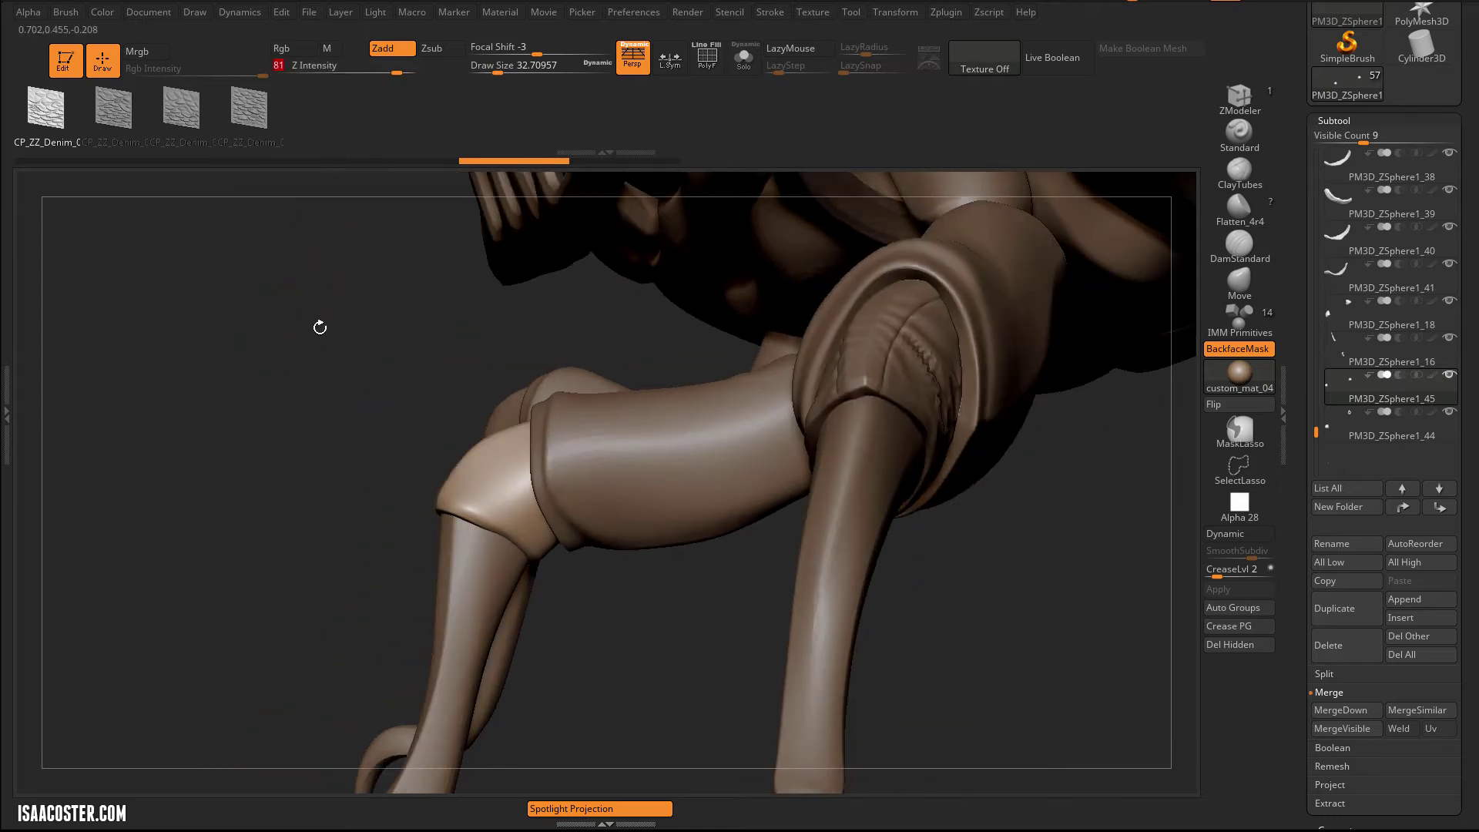
pyautogui.moveTo(505, 560); pyautogui.dragTo(467, 577)
pyautogui.moveTo(595, 654)
pyautogui.mouseDown()
pyautogui.moveTo(498, 580)
pyautogui.moveTo(634, 640)
pyautogui.moveTo(547, 585)
pyautogui.moveTo(542, 625)
pyautogui.mouseUp()
# - Check the middle knee joint's subdivision level, then select the rear knee joint and subdivide it to SDiv 7
pyautogui.moveTo(685, 672)
pyautogui.keyDown('alt'); pyautogui.mouseDown()
pyautogui.moveTo(640, 614)
pyautogui.moveTo(697, 559)
pyautogui.mouseUp(); pyautogui.keyUp('alt')
pyautogui.keyDown('alt'); pyautogui.click(815, 416); pyautogui.keyUp('alt')
pyautogui.moveTo(1047, 482); pyautogui.dragTo(1069, 491)
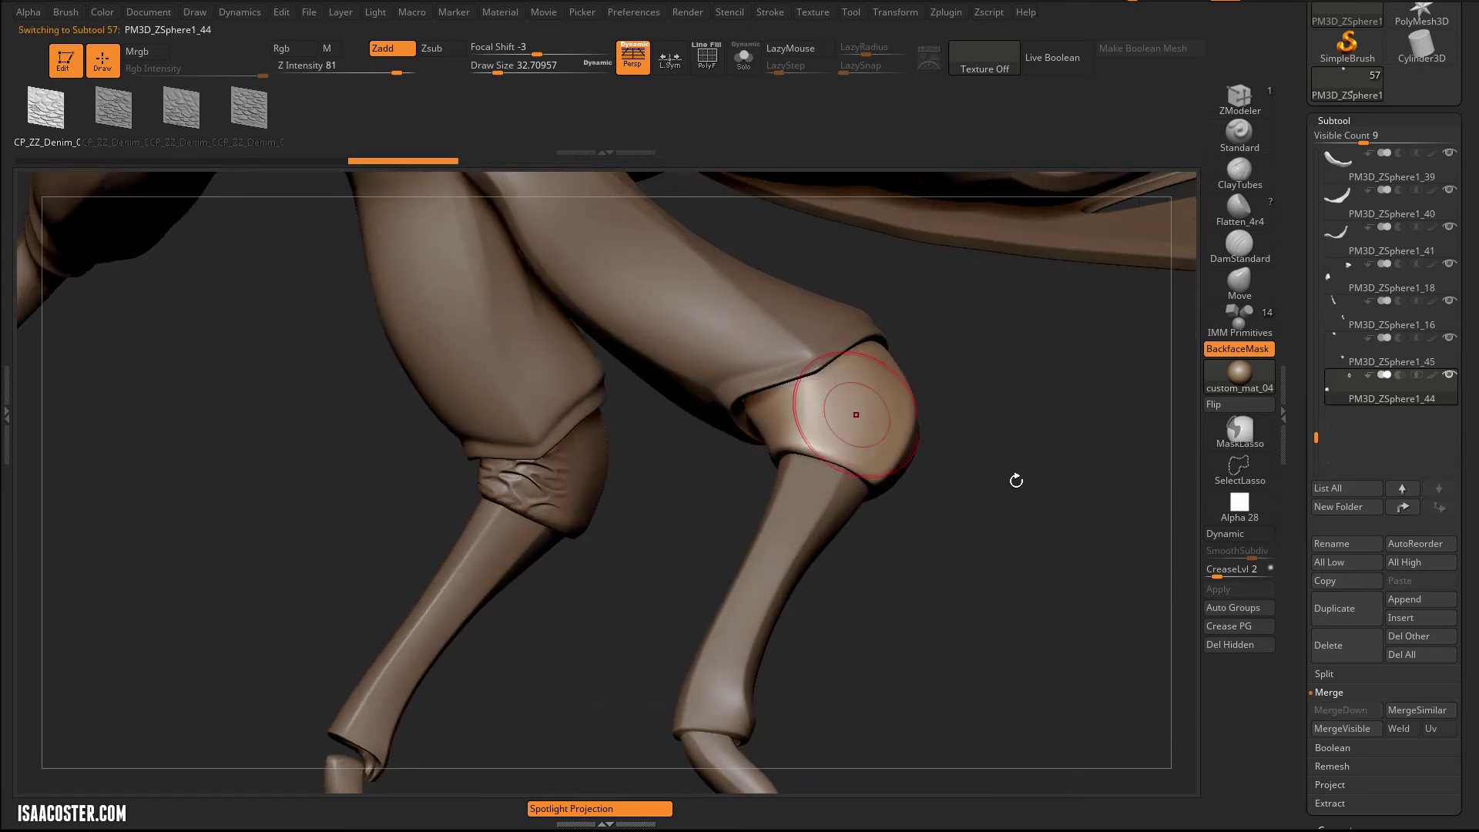
pyautogui.keyDown('alt'); pyautogui.click(601, 504); pyautogui.keyUp('alt')
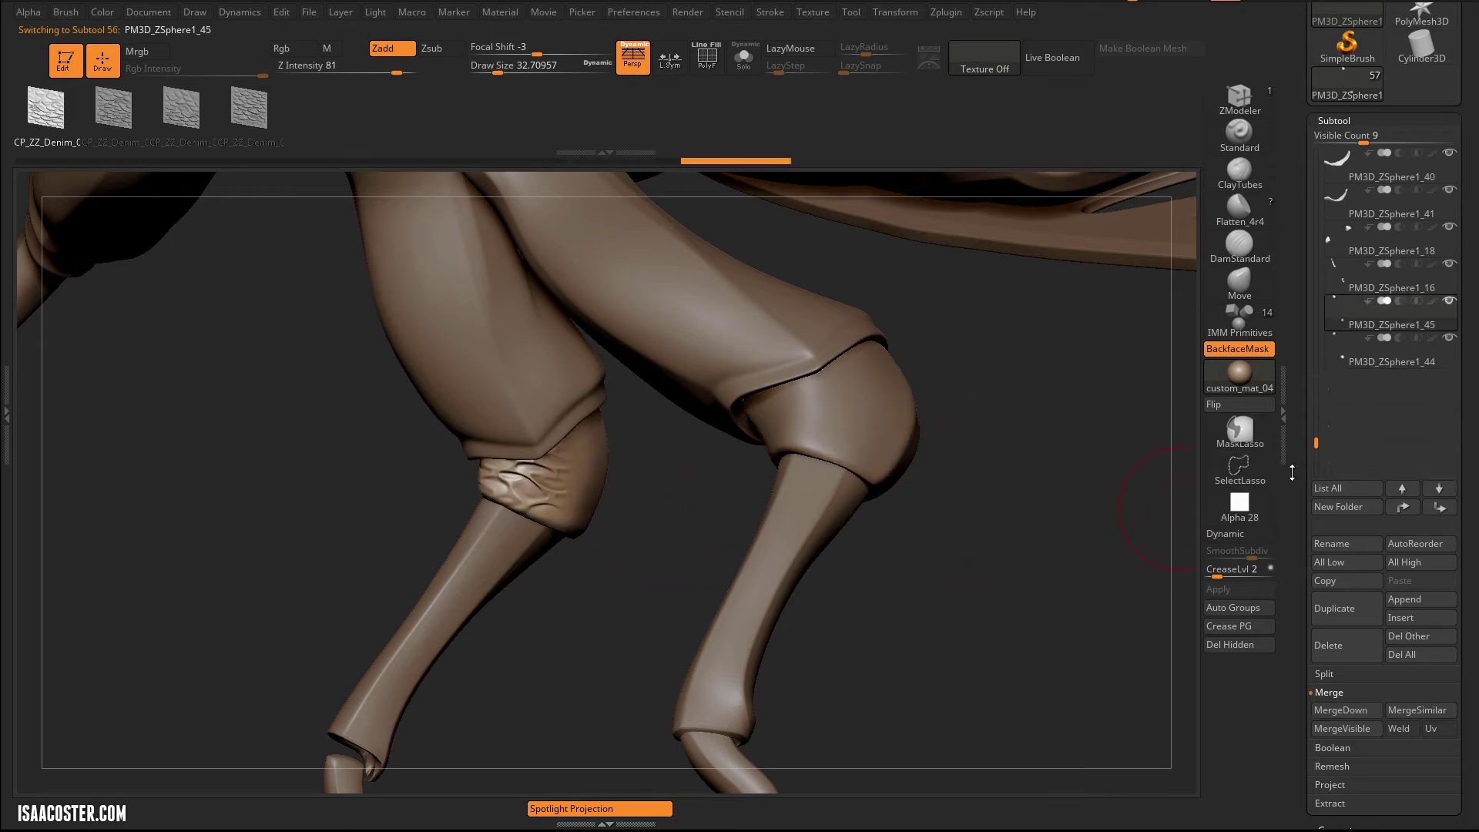
pyautogui.scroll(-5, 1297, 495)
pyautogui.click(1333, 520)
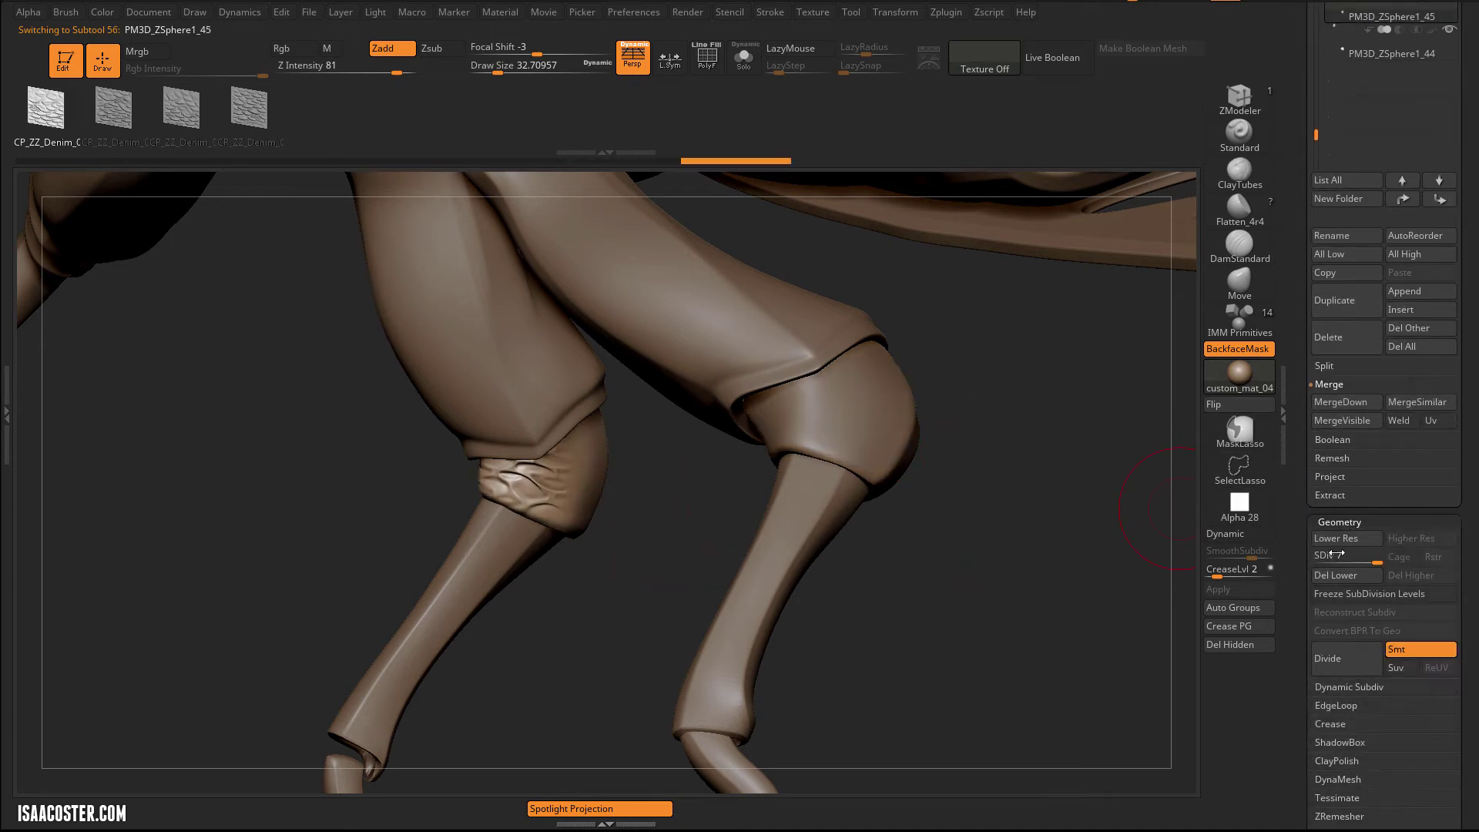
pyautogui.press('Down')
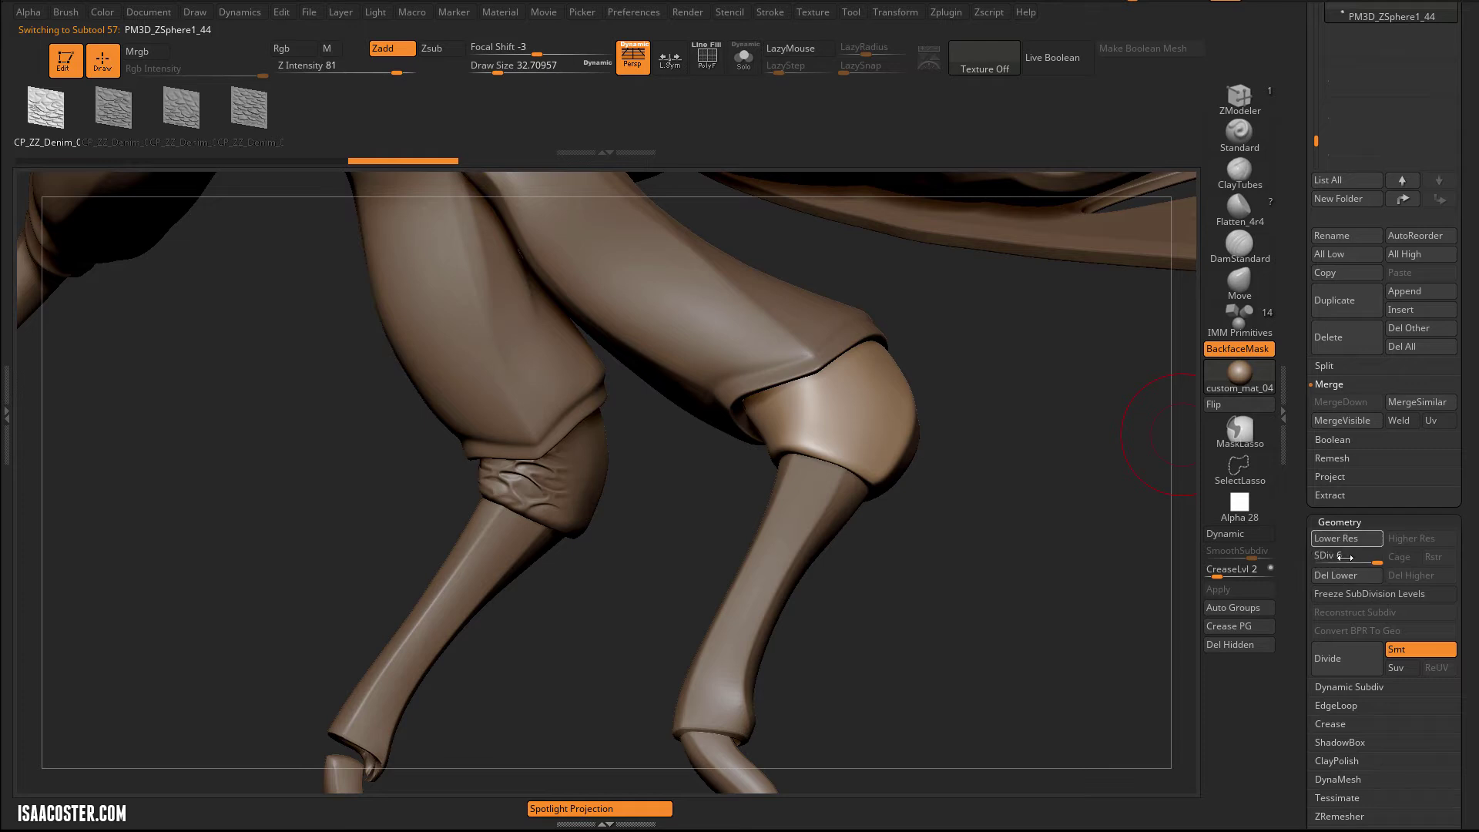
pyautogui.press('d')
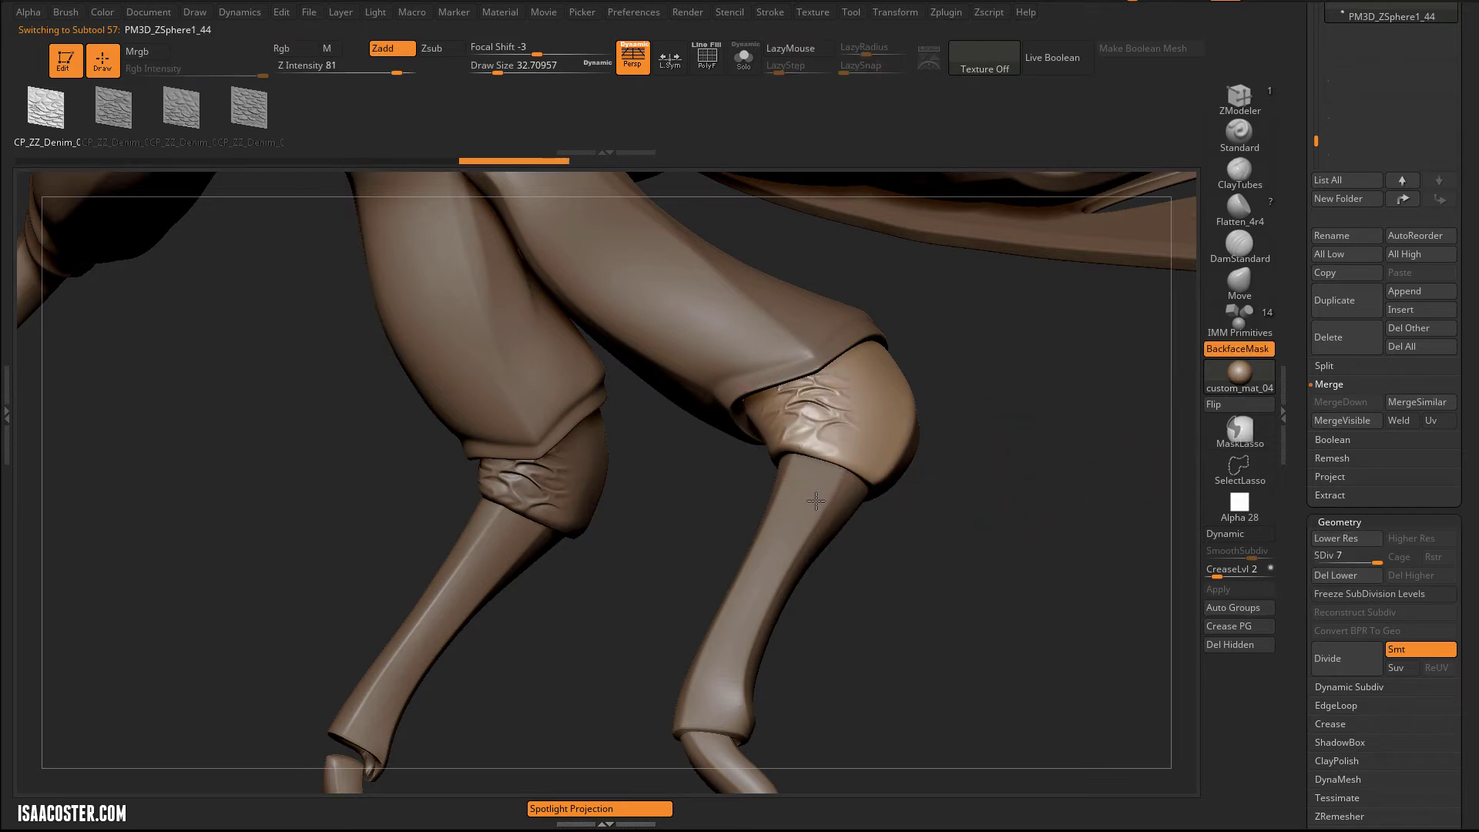
# - Sculpt denim compression wrinkles around the inner bend of the rear knee joint, switching to the fourth Denim variant
pyautogui.moveTo(940, 578); pyautogui.dragTo(947, 504)
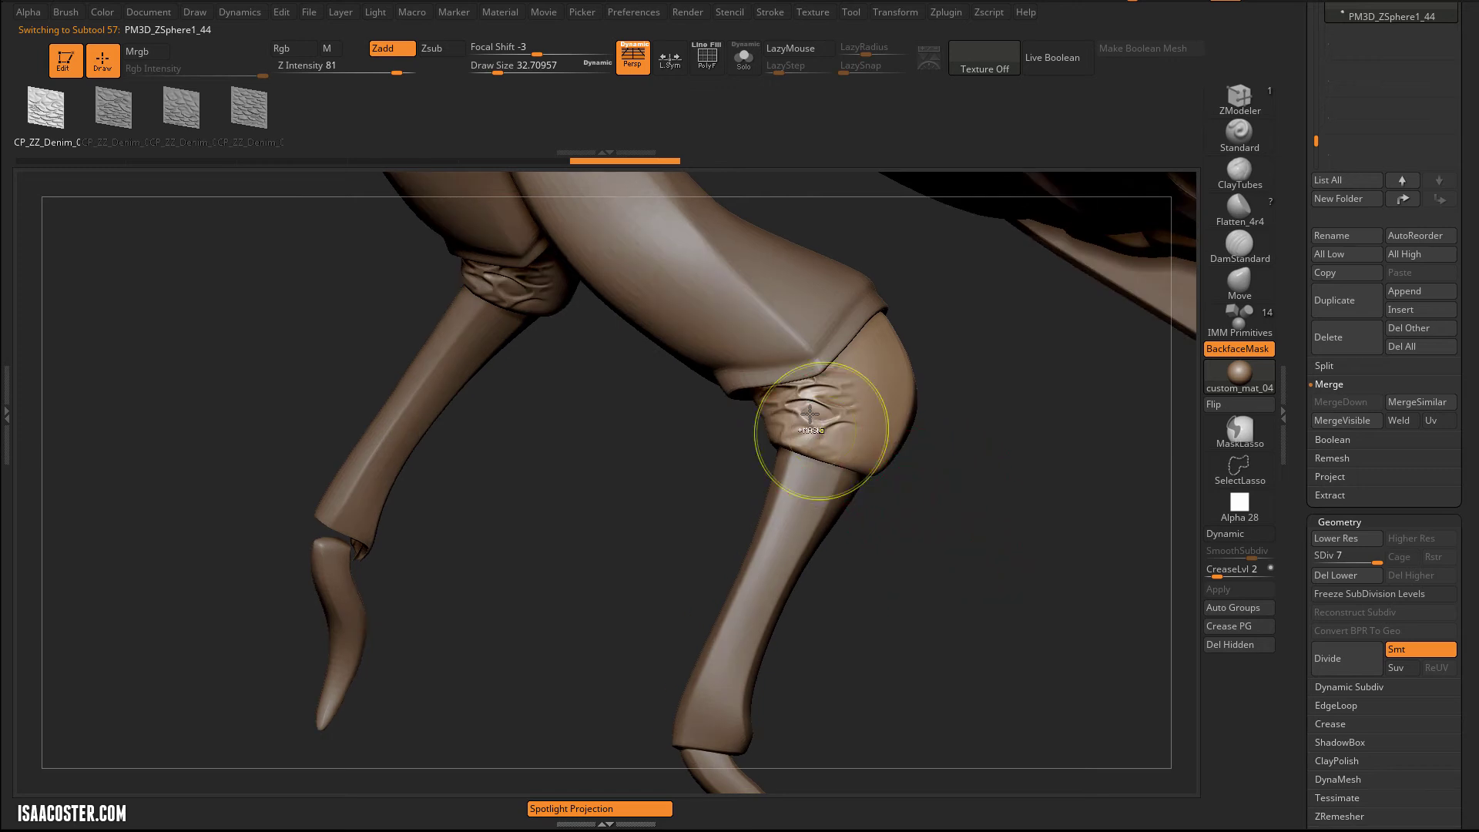
pyautogui.hotkey('ctrl', 'z')
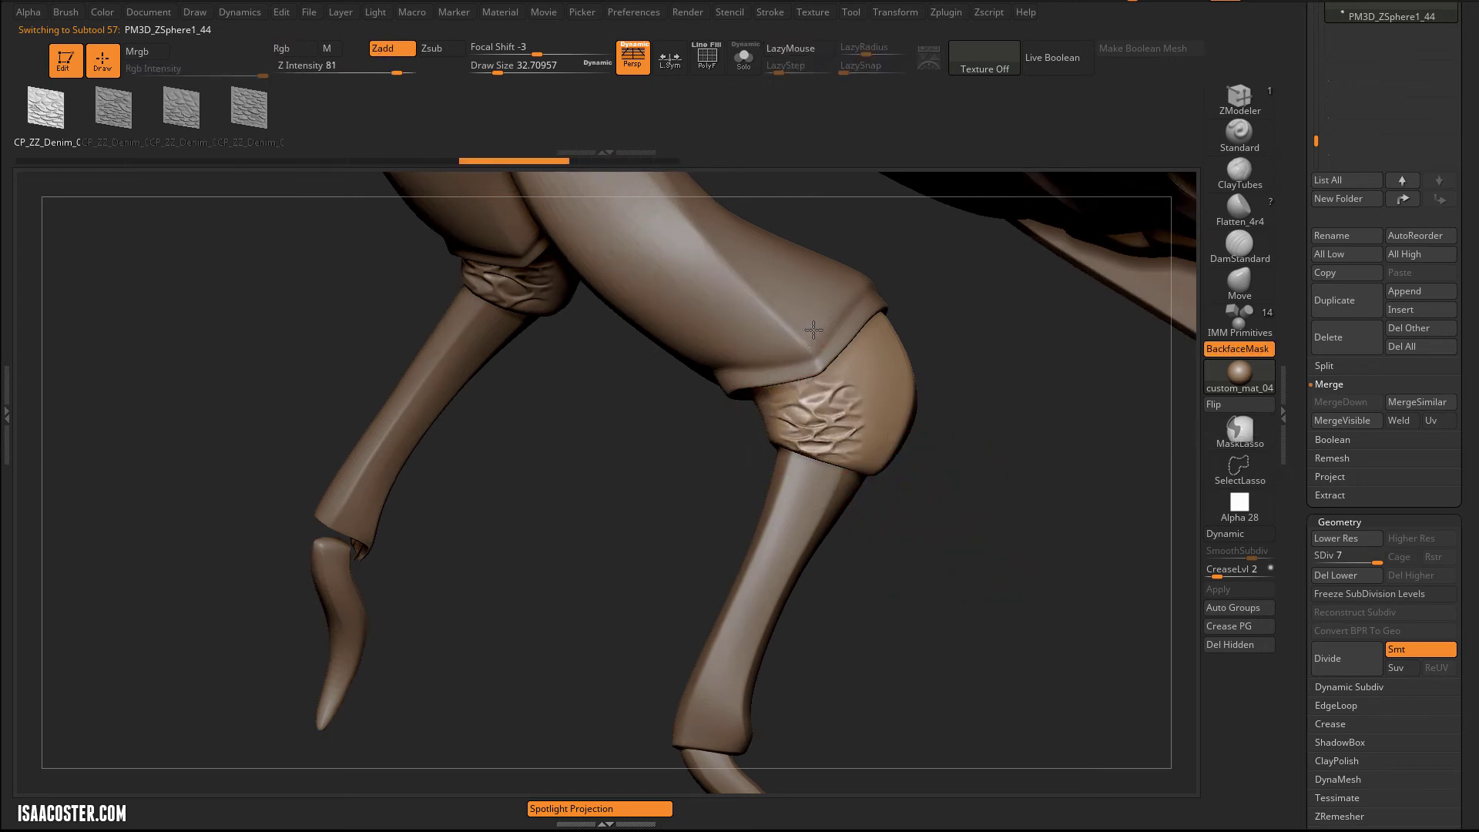
pyautogui.hotkey('ctrl', 'shift', 'z')
pyautogui.moveTo(952, 533); pyautogui.dragTo(886, 516)
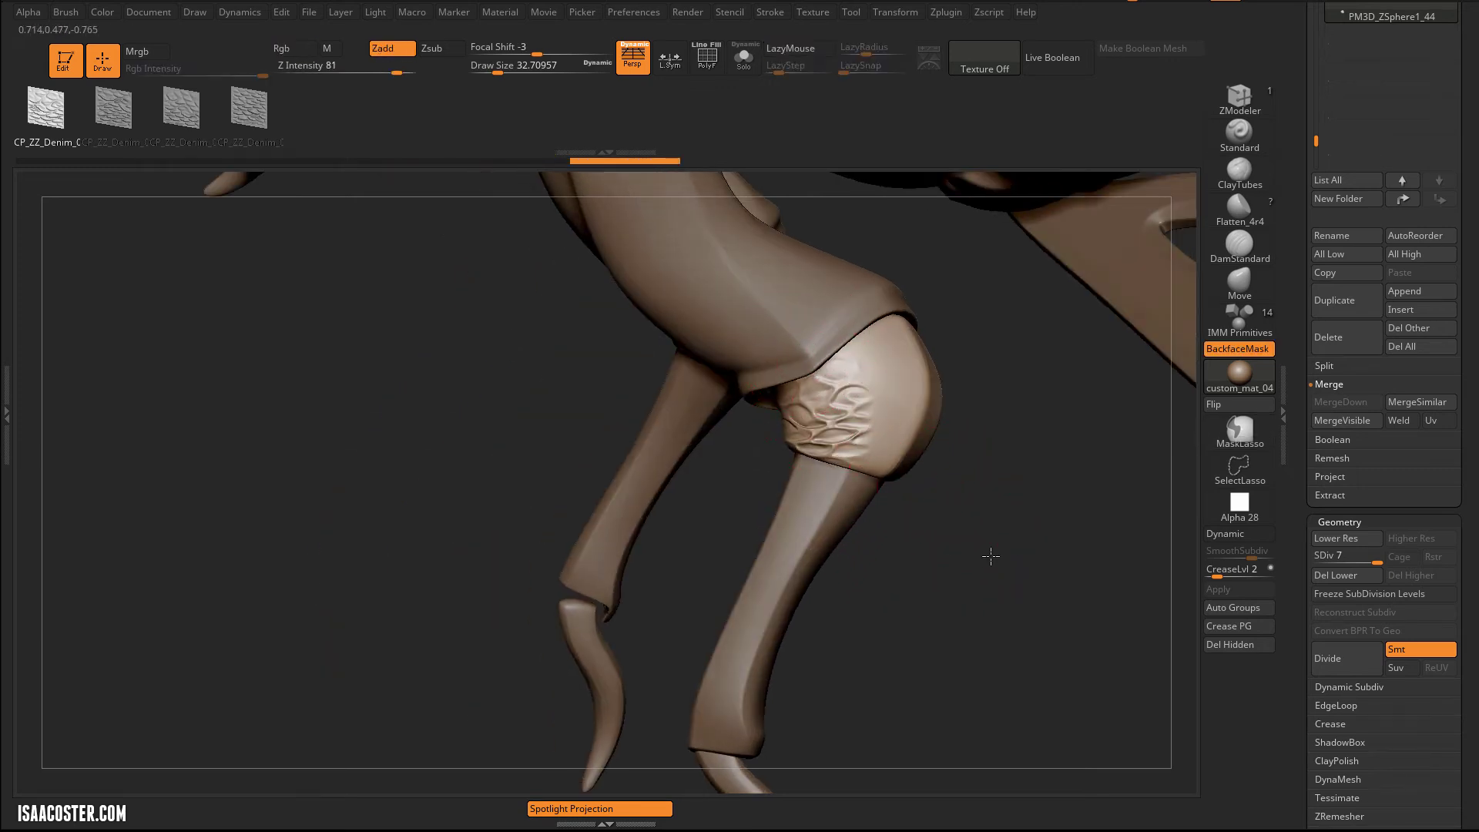
pyautogui.moveTo(1006, 558); pyautogui.dragTo(754, 310)
pyautogui.click(251, 112)
pyautogui.moveTo(1117, 610); pyautogui.dragTo(753, 479)
pyautogui.moveTo(876, 435); pyautogui.dragTo(902, 479)
pyautogui.moveTo(749, 483)
pyautogui.mouseDown()
pyautogui.moveTo(726, 490)
pyautogui.moveTo(743, 491)
pyautogui.mouseUp()
# - Load the TN_SQ_Cotton brush from the tension brush folder and set its focal shift to -22
pyautogui.press(',')
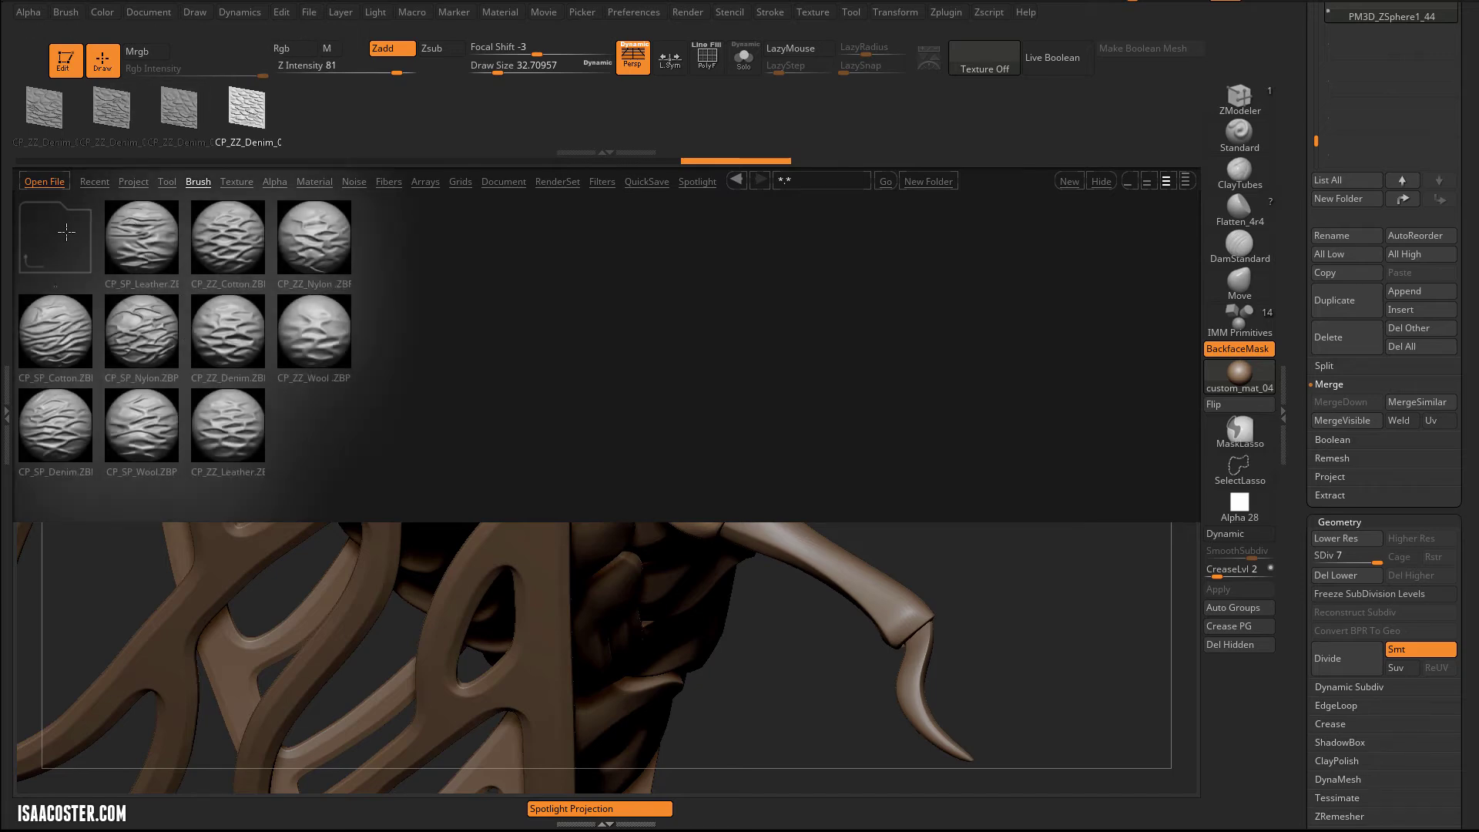
pyautogui.doubleClick(70, 232)
pyautogui.doubleClick(521, 405)
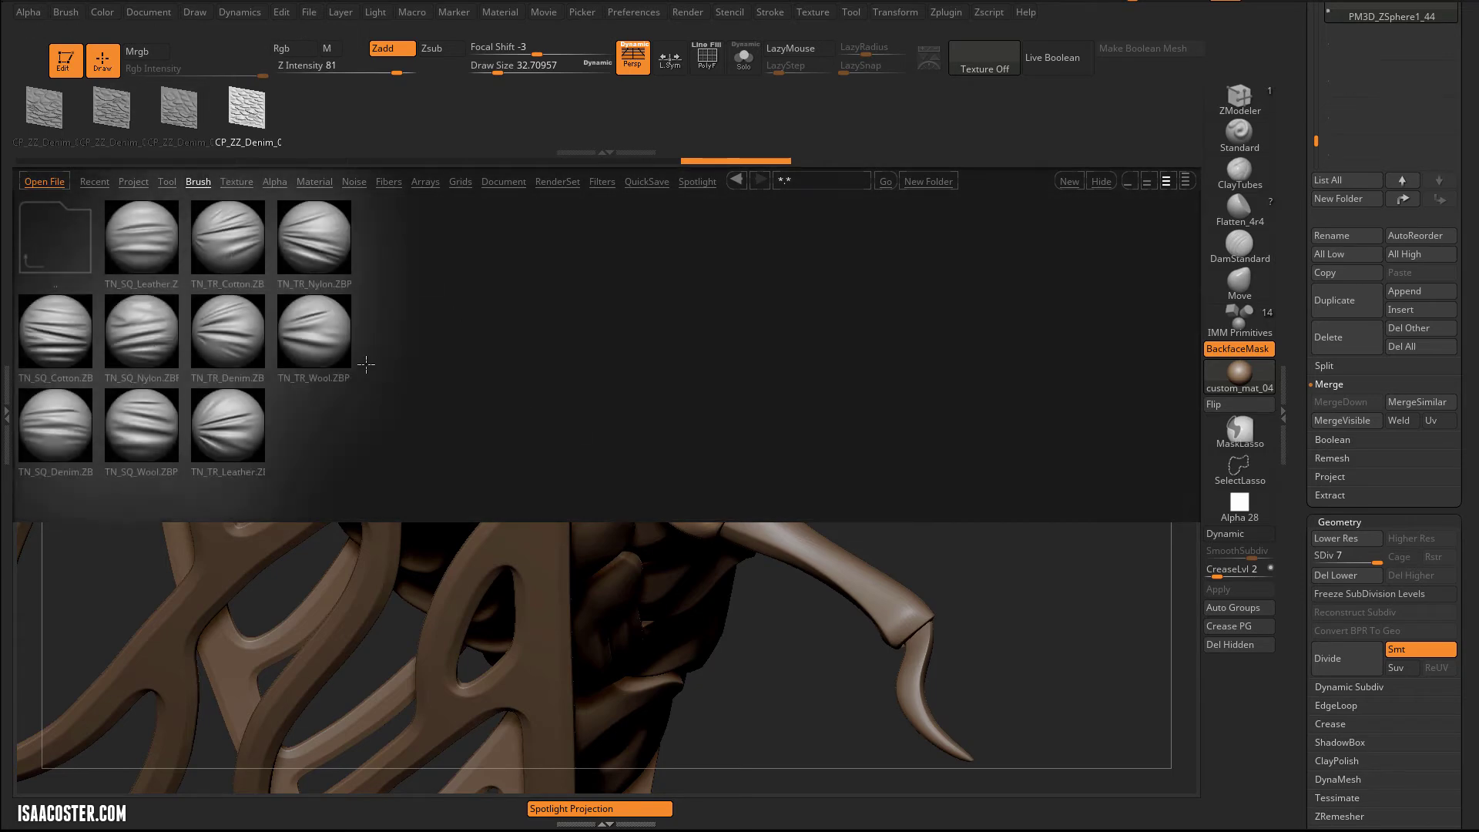
pyautogui.doubleClick(54, 323)
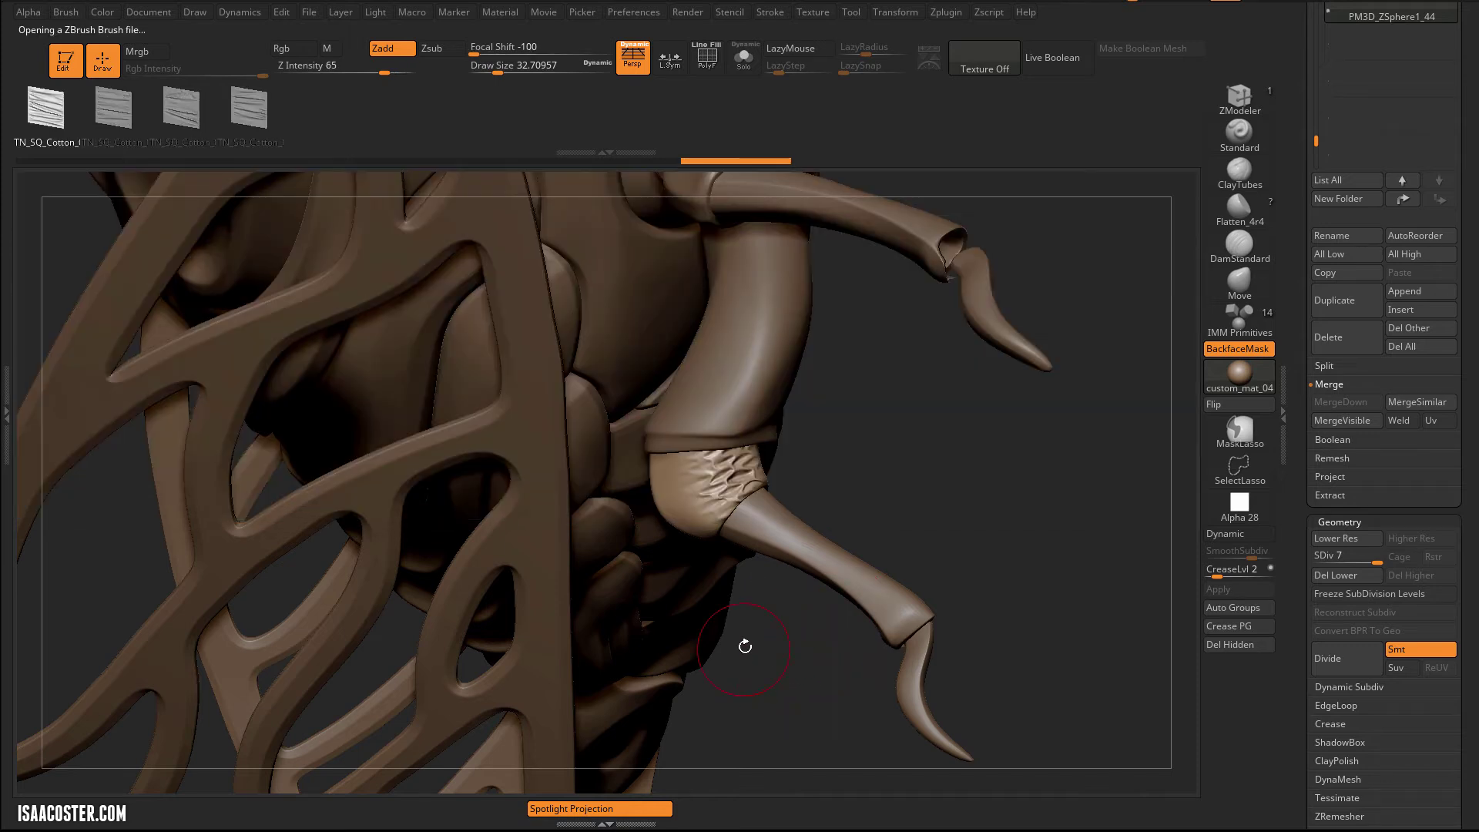
pyautogui.press(',')
pyautogui.press(',')
pyautogui.moveTo(476, 48); pyautogui.dragTo(507, 50)
# - Sculpt cotton tension folds across the outer faces of the rear knee joint and smooth them out on its inner side
pyautogui.moveTo(896, 463); pyautogui.dragTo(686, 487)
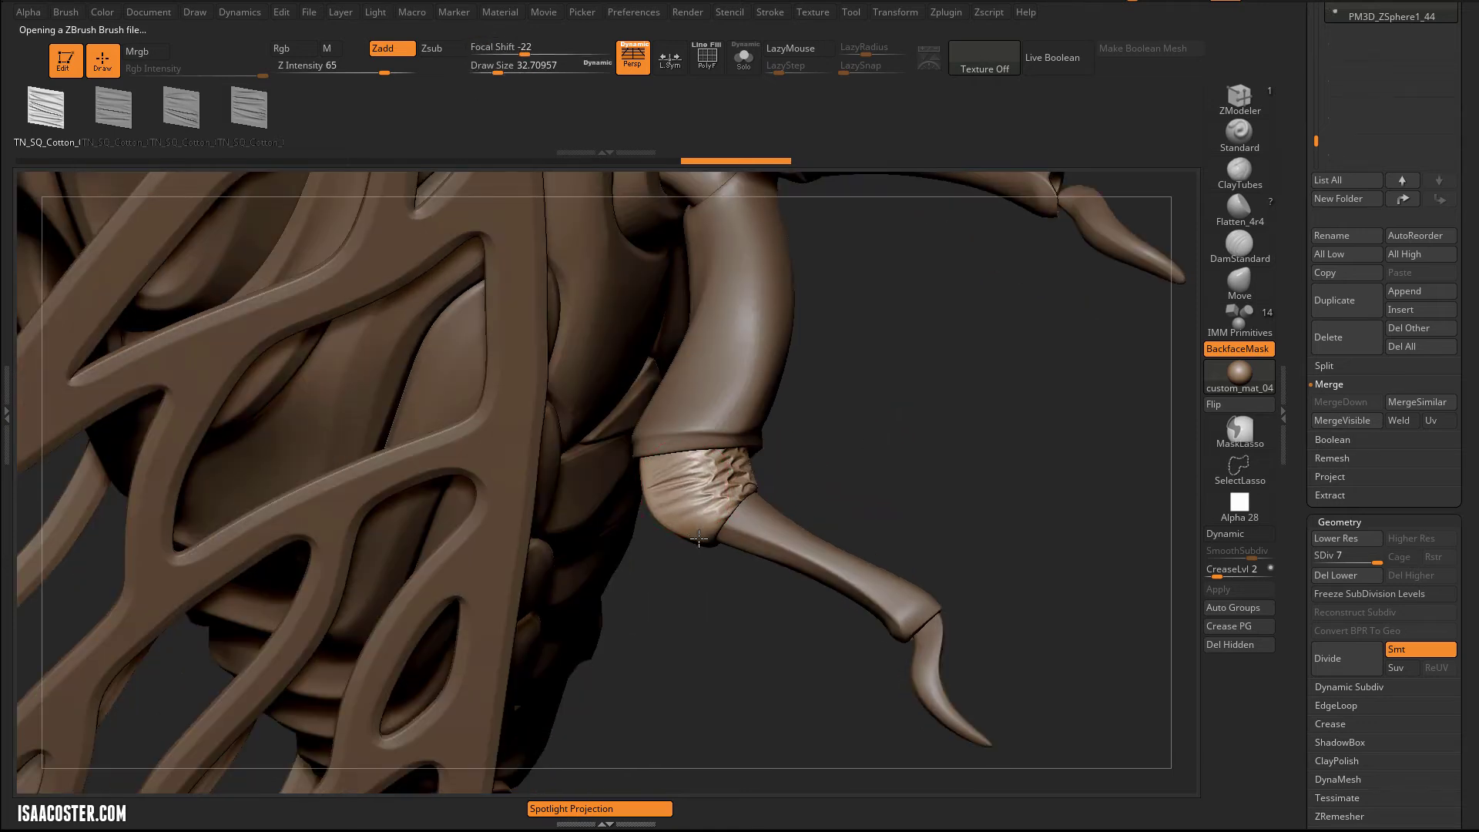
pyautogui.moveTo(700, 634)
pyautogui.keyDown('alt'); pyautogui.mouseDown()
pyautogui.moveTo(703, 688)
pyautogui.moveTo(753, 603)
pyautogui.moveTo(779, 502)
pyautogui.moveTo(770, 446)
pyautogui.moveTo(760, 486)
pyautogui.moveTo(634, 543)
pyautogui.mouseUp(); pyautogui.keyUp('alt')
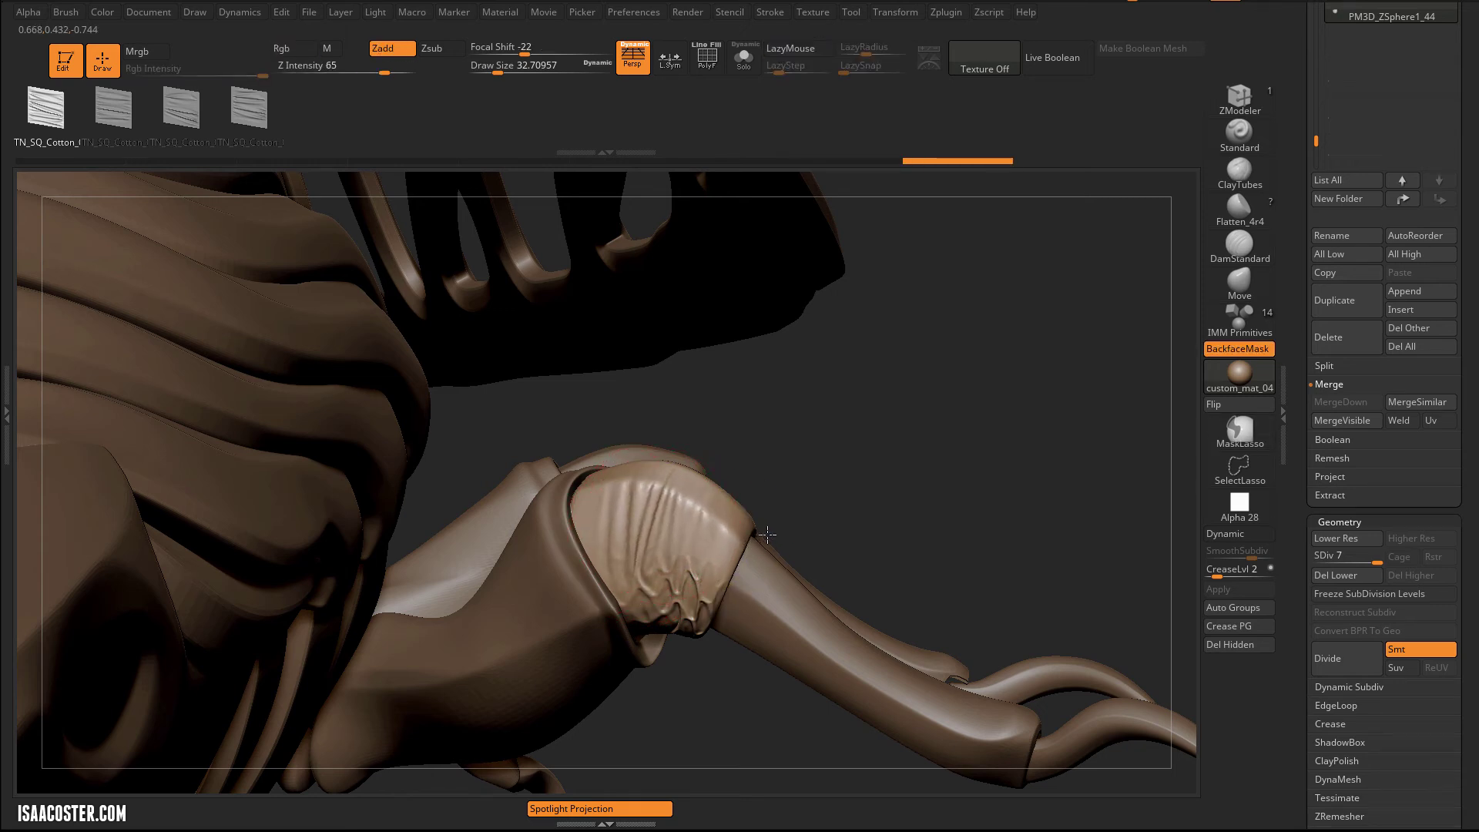
pyautogui.moveTo(772, 443)
pyautogui.mouseDown()
pyautogui.moveTo(690, 556)
pyautogui.moveTo(611, 524)
pyautogui.moveTo(688, 527)
pyautogui.mouseUp()
pyautogui.moveTo(767, 466)
pyautogui.mouseDown()
pyautogui.moveTo(700, 533)
pyautogui.moveTo(647, 521)
pyautogui.mouseUp()
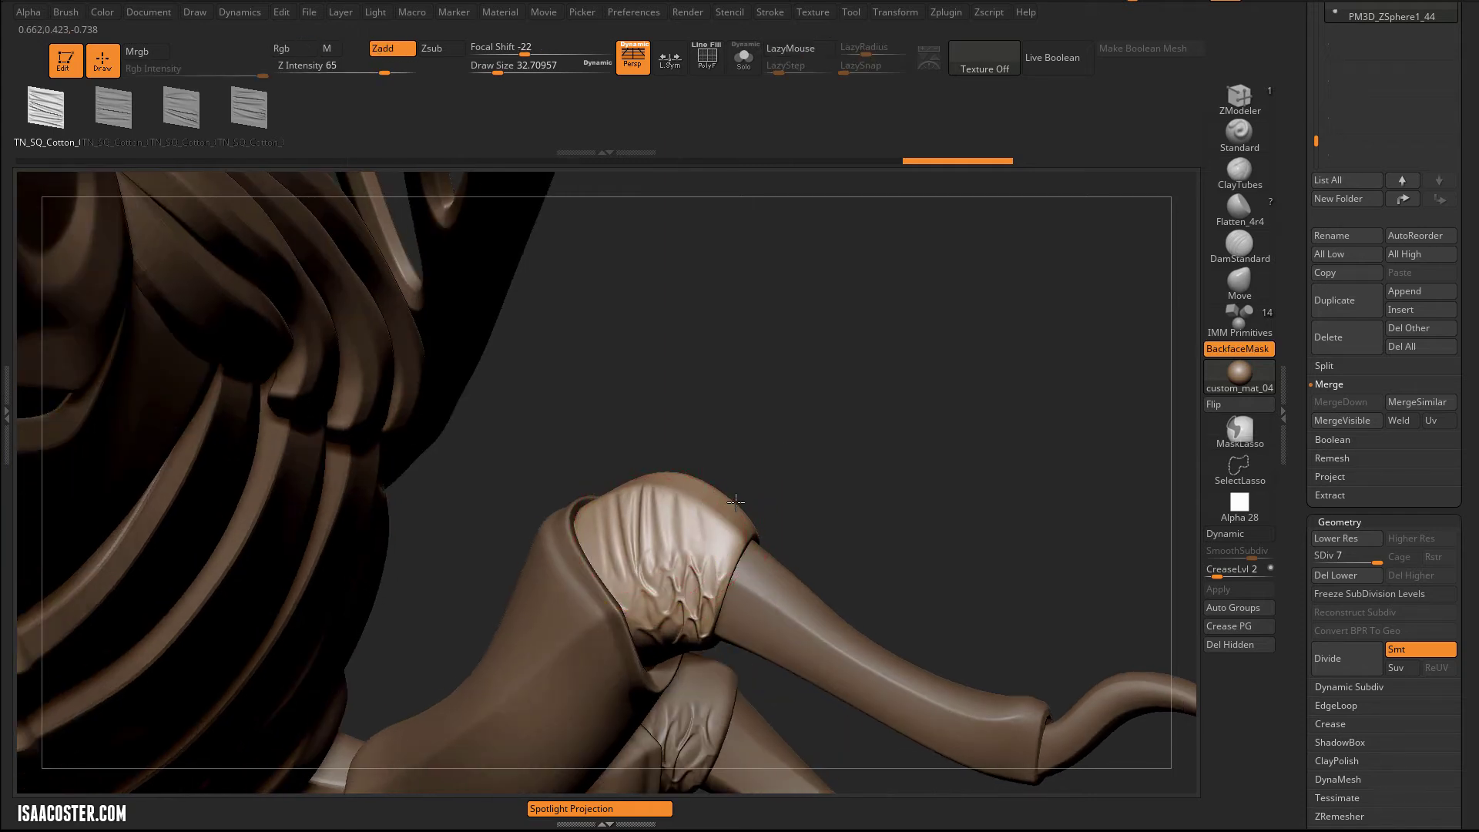
pyautogui.keyDown('shift'); pyautogui.moveTo(736, 502); pyautogui.dragTo(621, 528); pyautogui.keyUp('shift')
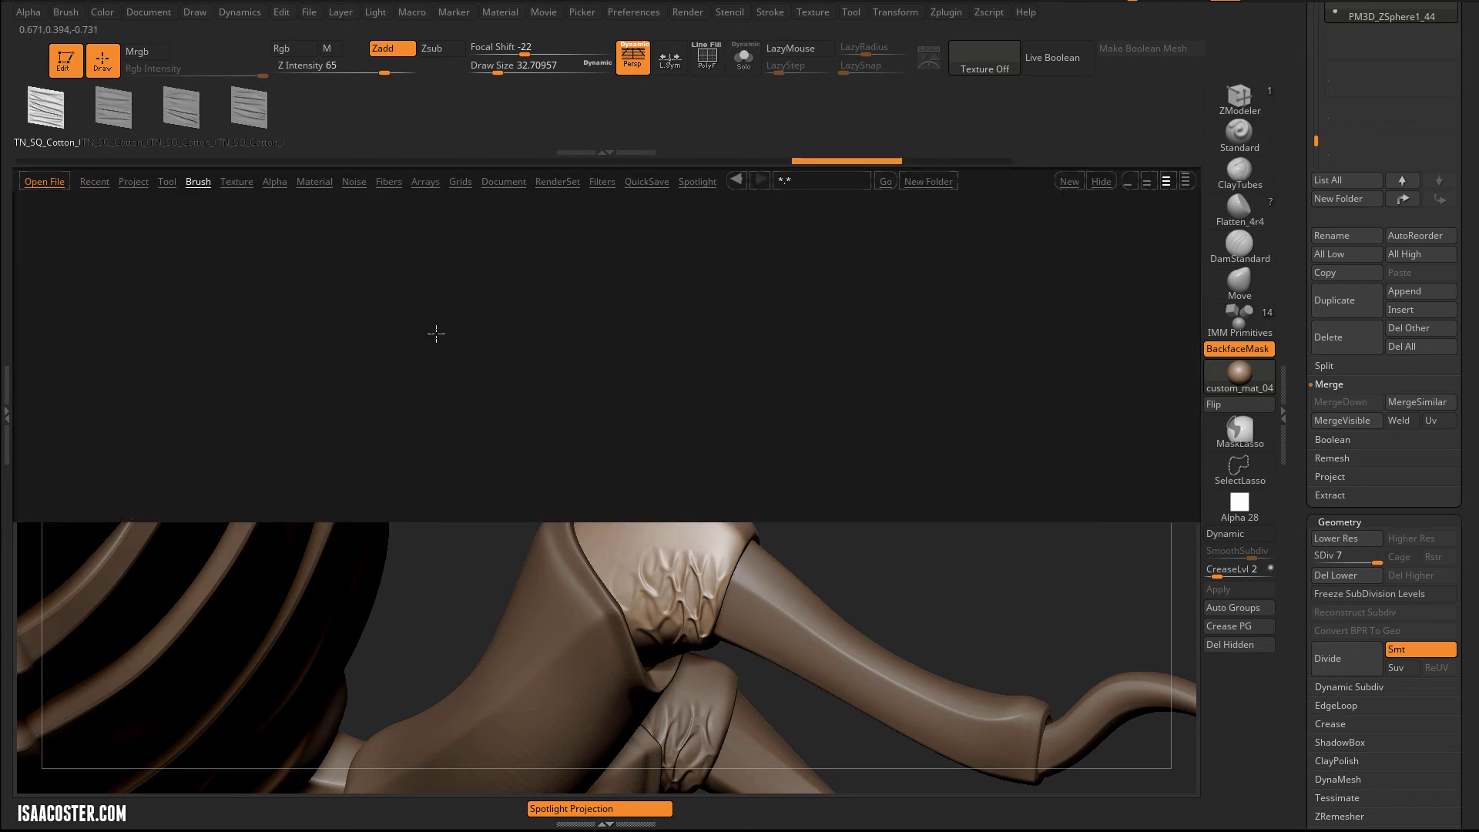
# - Load the TN_TR_Wool brush and try tension folds on the inner side of the rear knee joint
pyautogui.moveTo(323, 340); pyautogui.dragTo(215, 329)
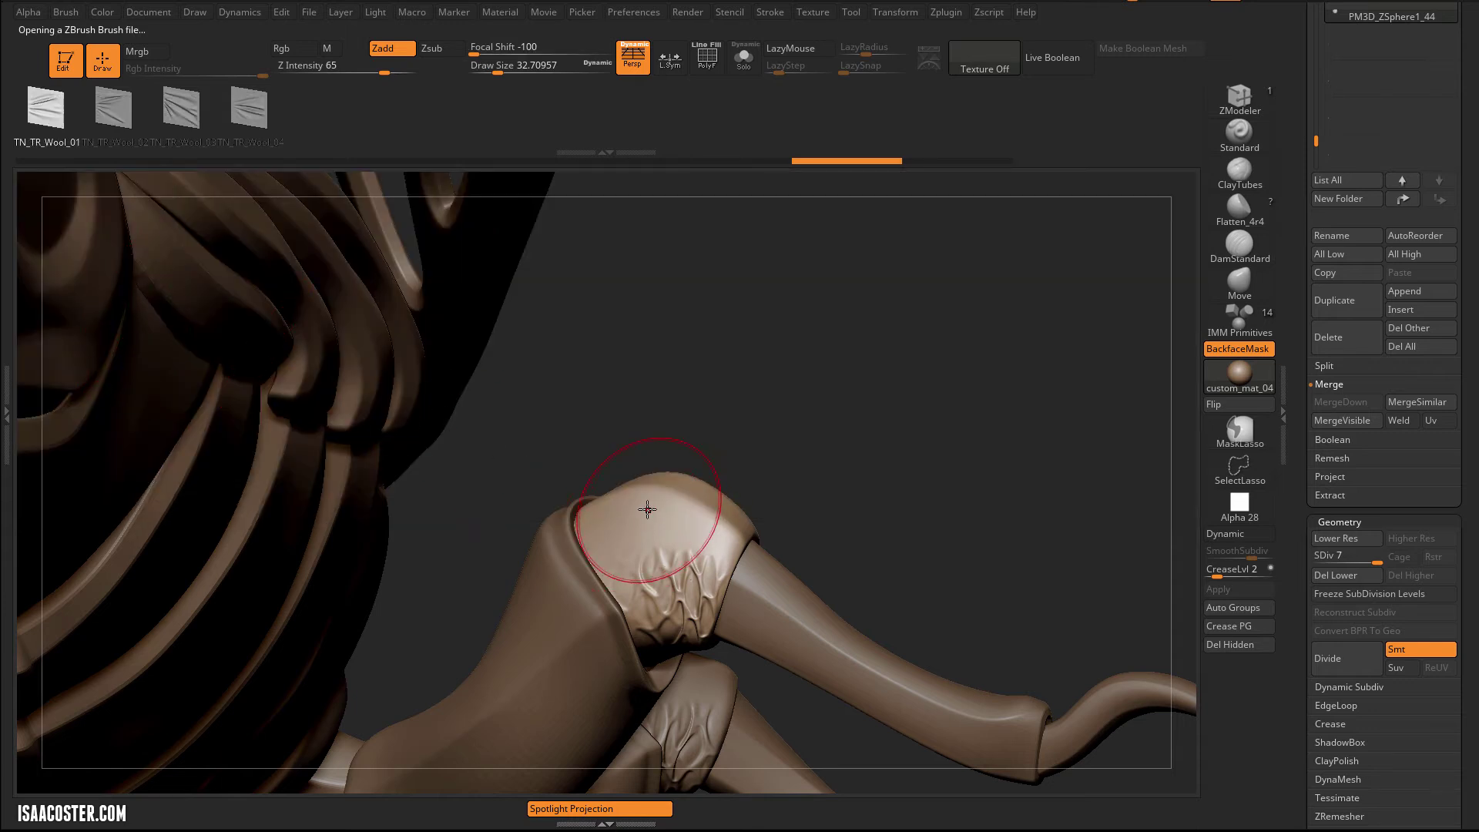
pyautogui.moveTo(647, 509); pyautogui.dragTo(674, 479, button='right')
pyautogui.moveTo(647, 511); pyautogui.dragTo(686, 493)
pyautogui.hotkey('ctrl', 'z')
pyautogui.moveTo(657, 547)
pyautogui.mouseDown()
pyautogui.moveTo(720, 542)
pyautogui.moveTo(750, 567)
pyautogui.mouseUp()
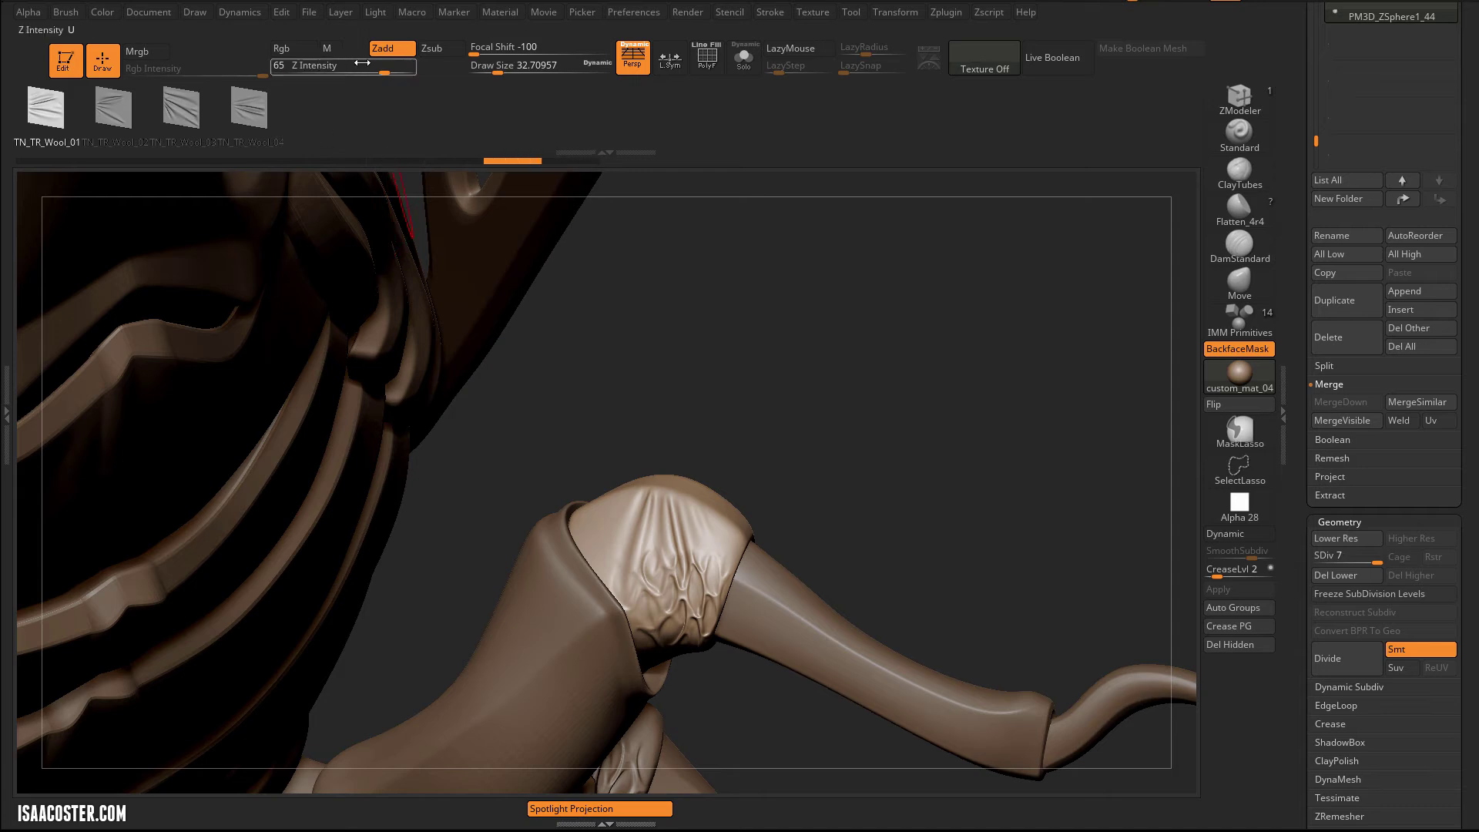
# - Try softer wool folds on the rear knee joint with Z Intensity 54 and a draw size of about 31
pyautogui.moveTo(363, 65); pyautogui.dragTo(344, 68)
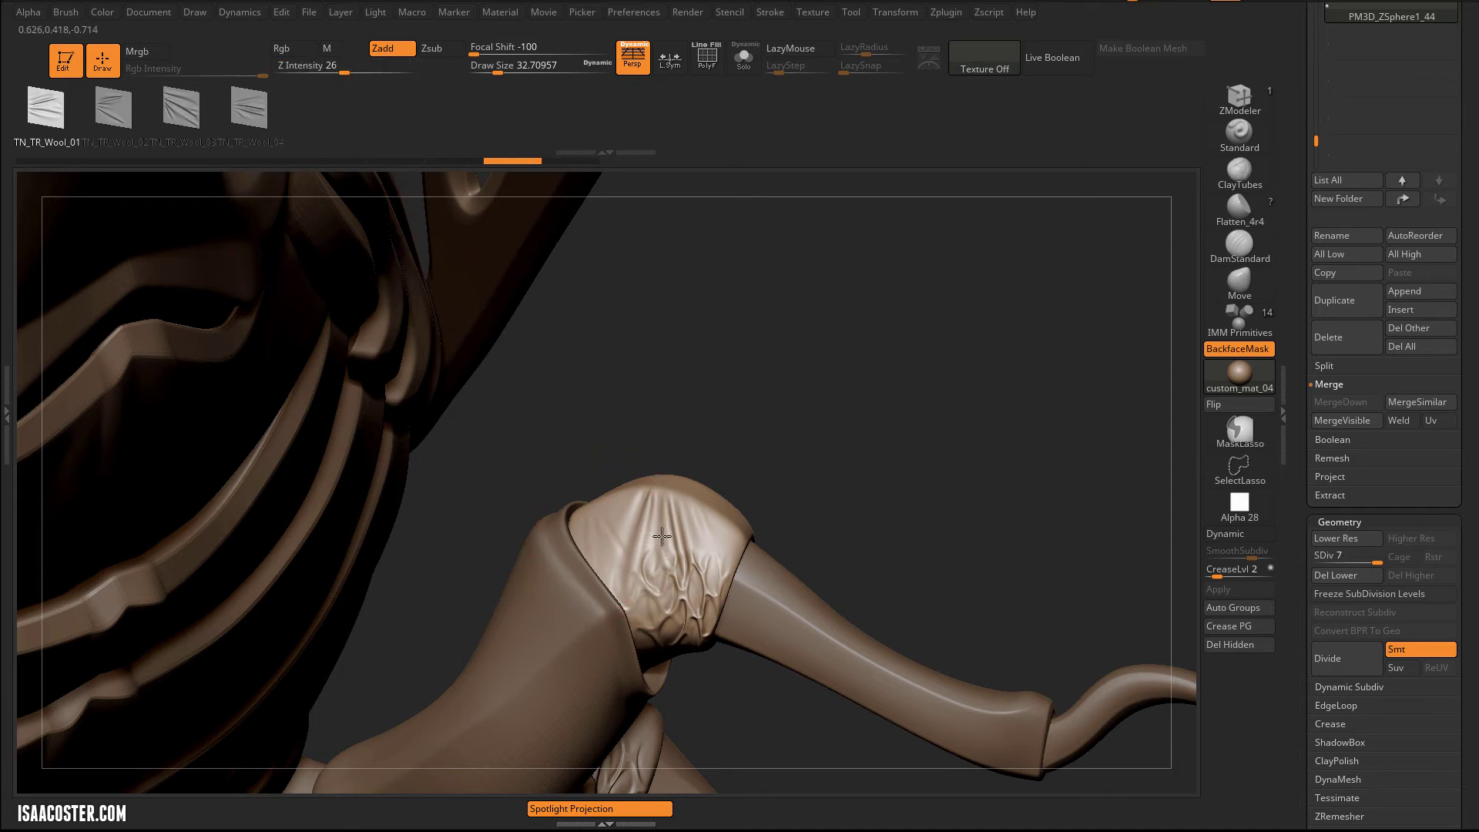
pyautogui.moveTo(344, 72); pyautogui.dragTo(374, 71)
pyautogui.keyDown('shift'); pyautogui.moveTo(624, 562); pyautogui.dragTo(610, 570); pyautogui.keyUp('shift')
pyautogui.press('s')
pyautogui.moveTo(722, 429)
pyautogui.mouseDown()
pyautogui.moveTo(693, 462)
pyautogui.moveTo(743, 488)
pyautogui.moveTo(726, 439)
pyautogui.moveTo(848, 422)
pyautogui.moveTo(654, 529)
pyautogui.mouseUp()
pyautogui.press('ctrl')
pyautogui.press('ctrl')
pyautogui.press('s')
pyautogui.hotkey('ctrl', 'z')
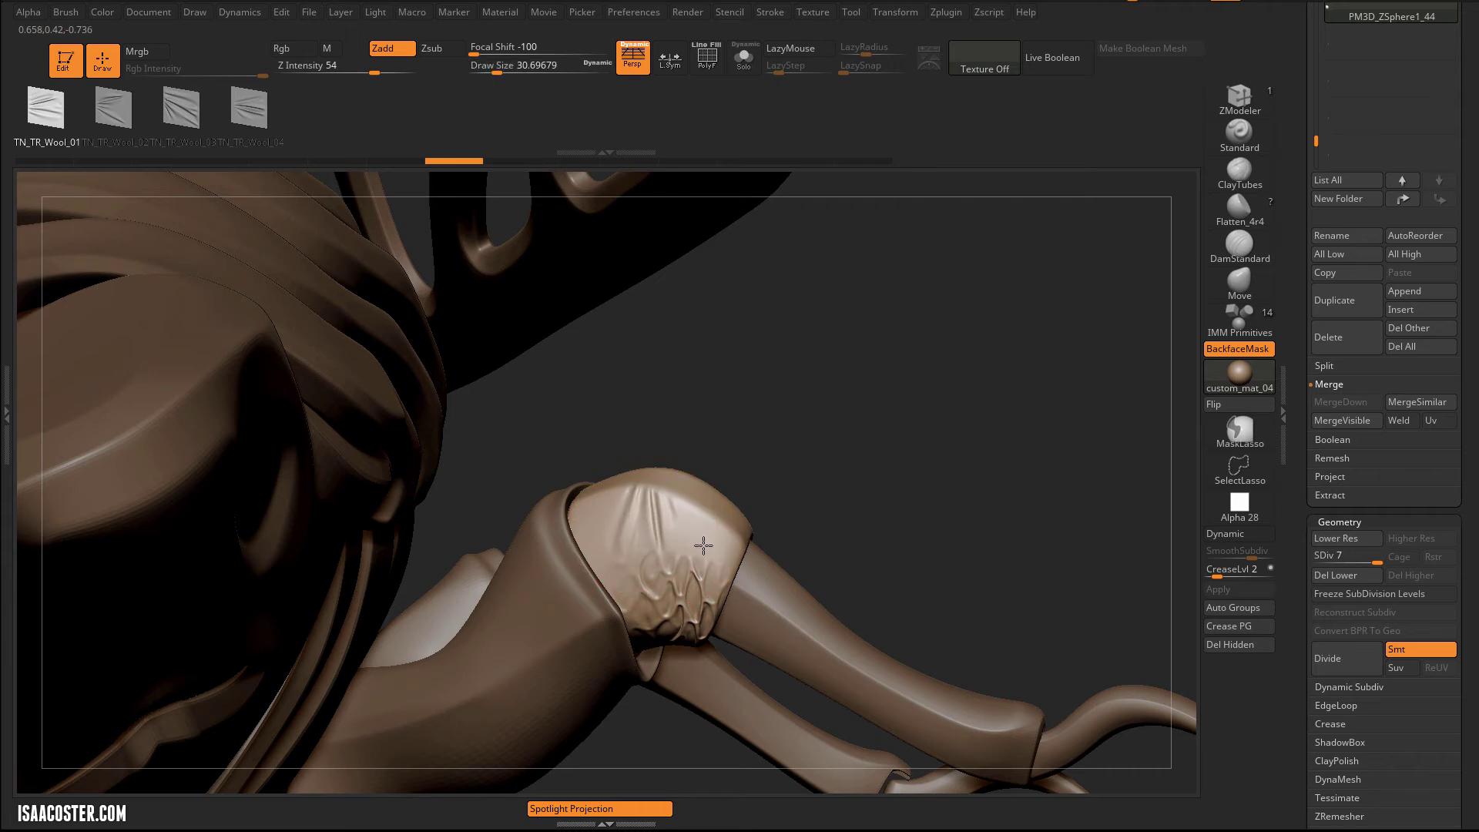
# - Undo and smooth away the wool folds on the rear knee joint's inner side, and set the draw size to 28.75
pyautogui.moveTo(710, 548); pyautogui.dragTo(706, 540)
pyautogui.hotkey('ctrl', 'z')
pyautogui.press('shift')
pyautogui.moveTo(762, 459)
pyautogui.mouseDown()
pyautogui.moveTo(789, 360)
pyautogui.moveTo(886, 480)
pyautogui.moveTo(921, 473)
pyautogui.moveTo(894, 390)
pyautogui.moveTo(901, 462)
pyautogui.moveTo(818, 459)
pyautogui.moveTo(767, 450)
pyautogui.moveTo(650, 347)
pyautogui.mouseUp()
pyautogui.moveTo(806, 398)
pyautogui.mouseDown()
pyautogui.moveTo(825, 568)
pyautogui.moveTo(793, 604)
pyautogui.moveTo(720, 410)
pyautogui.moveTo(695, 472)
pyautogui.moveTo(755, 541)
pyautogui.mouseUp()
pyautogui.press('s')
pyautogui.moveTo(809, 635); pyautogui.dragTo(762, 554)
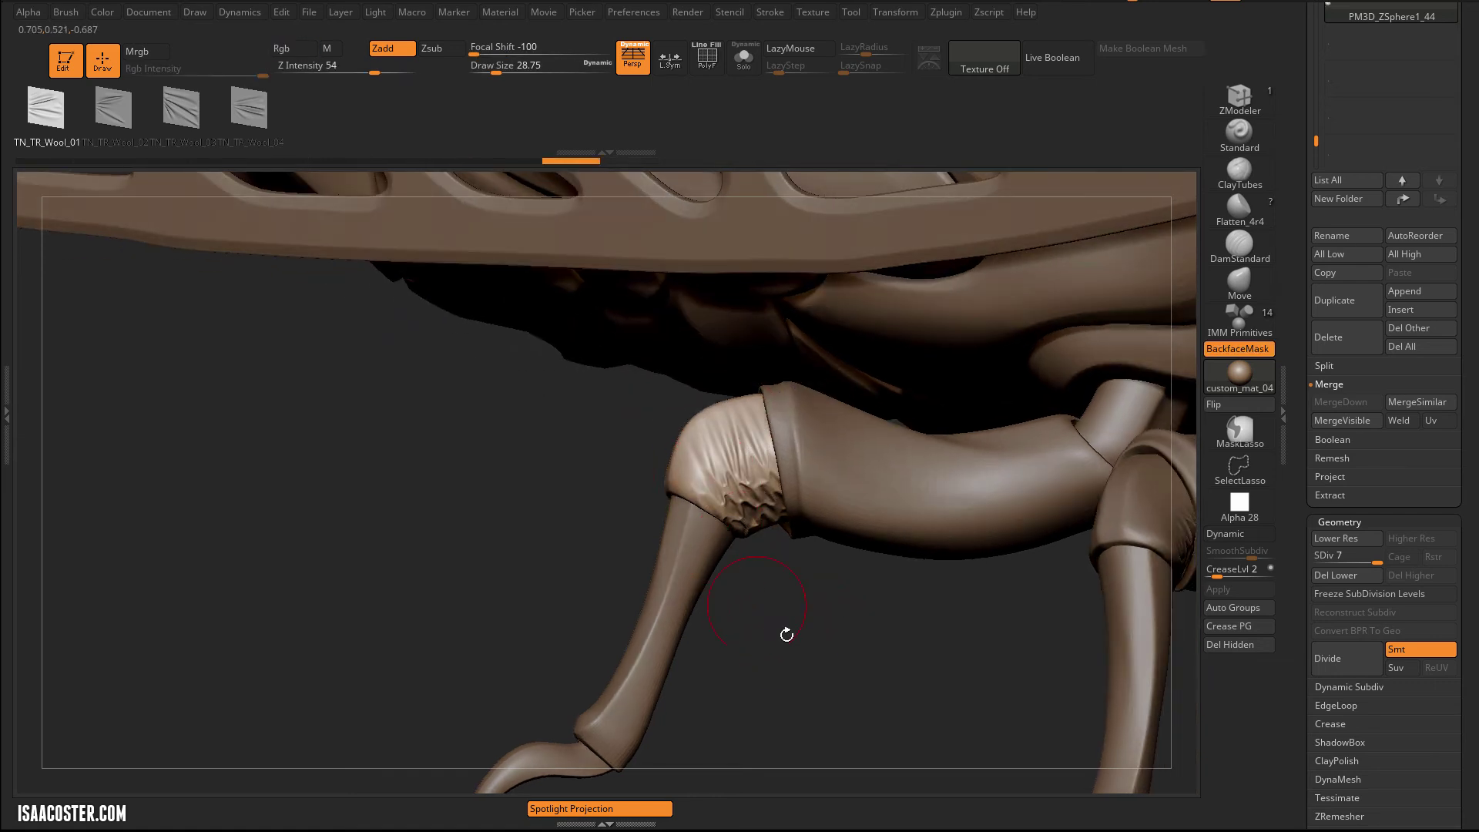
pyautogui.moveTo(789, 637); pyautogui.dragTo(772, 597)
# - Reload the TN_SQ_Cotton brush with focal shift 23 and sculpt tension folds on the rear knee joint's inner side
pyautogui.press(',')
pyautogui.doubleClick(74, 344)
pyautogui.moveTo(603, 614); pyautogui.dragTo(783, 426)
pyautogui.hotkey('ctrl', 'z')
pyautogui.click(530, 49)
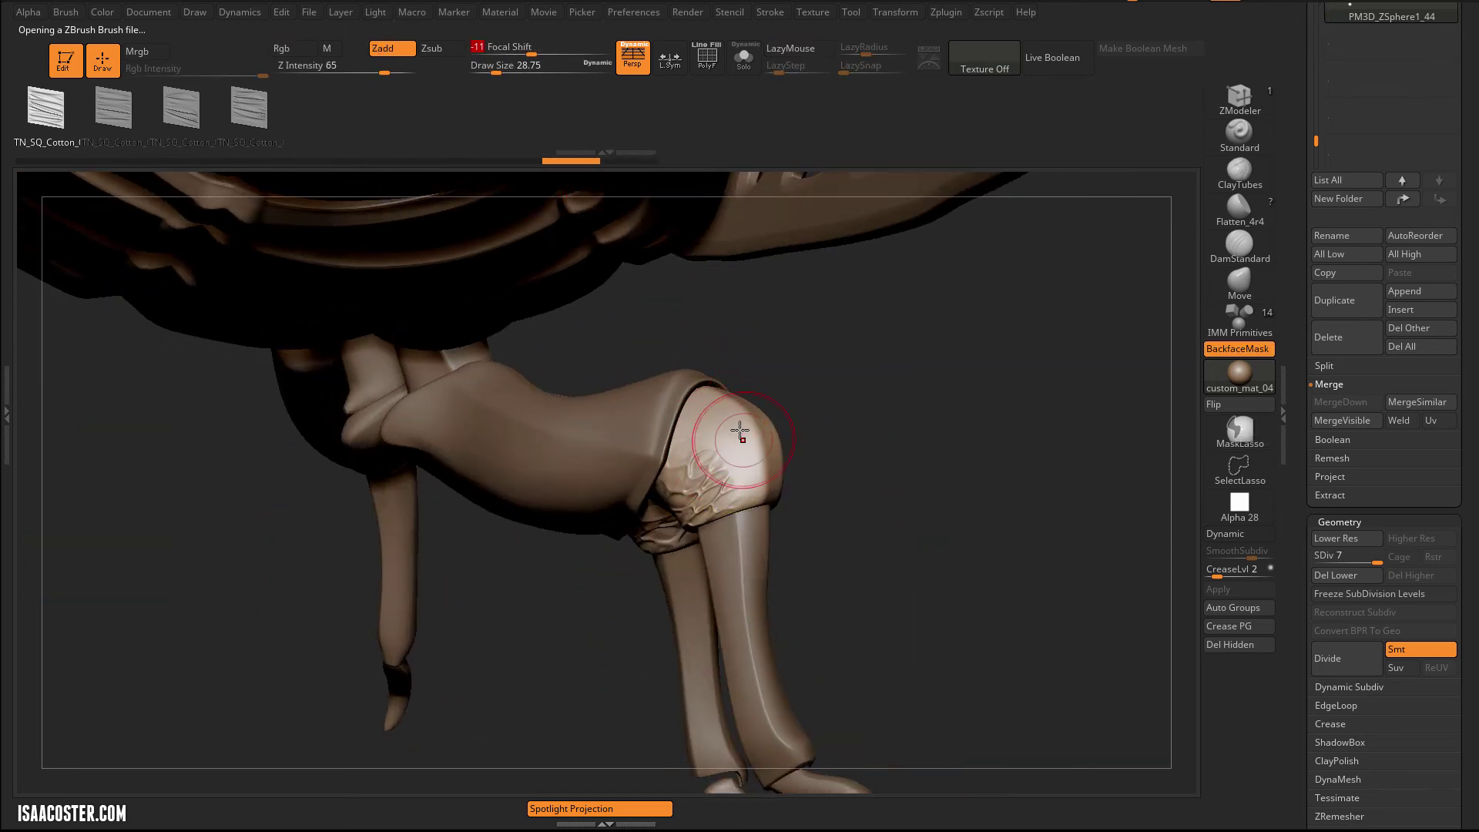
pyautogui.hotkey('ctrl', 'z')
pyautogui.click(557, 50)
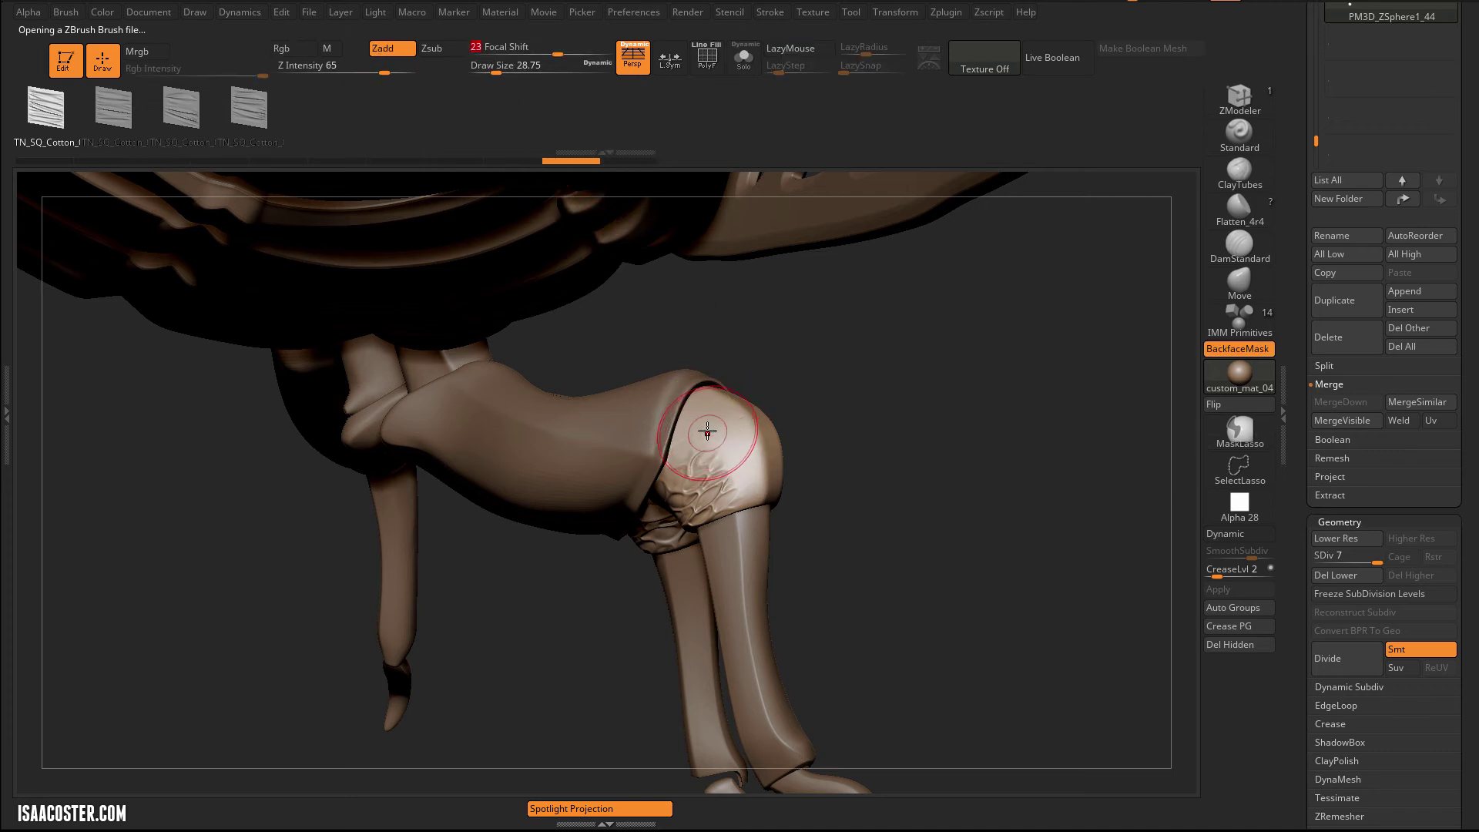
pyautogui.press('Return')
pyautogui.moveTo(750, 471)
pyautogui.mouseDown()
pyautogui.moveTo(696, 466)
pyautogui.moveTo(734, 455)
pyautogui.mouseUp()
# - Select the middle knee joint and sculpt cotton tension folds over both of its sides
pyautogui.moveTo(839, 490)
pyautogui.mouseDown()
pyautogui.moveTo(677, 438)
pyautogui.moveTo(891, 505)
pyautogui.moveTo(798, 488)
pyautogui.moveTo(799, 547)
pyautogui.moveTo(918, 558)
pyautogui.moveTo(713, 558)
pyautogui.moveTo(660, 579)
pyautogui.mouseUp()
pyautogui.keyDown('alt'); pyautogui.click(636, 468); pyautogui.keyUp('alt')
pyautogui.moveTo(800, 570); pyautogui.dragTo(732, 578)
pyautogui.moveTo(568, 506); pyautogui.dragTo(553, 575)
pyautogui.moveTo(713, 578); pyautogui.dragTo(994, 570)
pyautogui.moveTo(520, 510); pyautogui.dragTo(483, 454)
pyautogui.moveTo(717, 539); pyautogui.dragTo(693, 621)
pyautogui.keyDown('alt'); pyautogui.click(634, 447); pyautogui.keyUp('alt')
pyautogui.moveTo(624, 539); pyautogui.dragTo(711, 550)
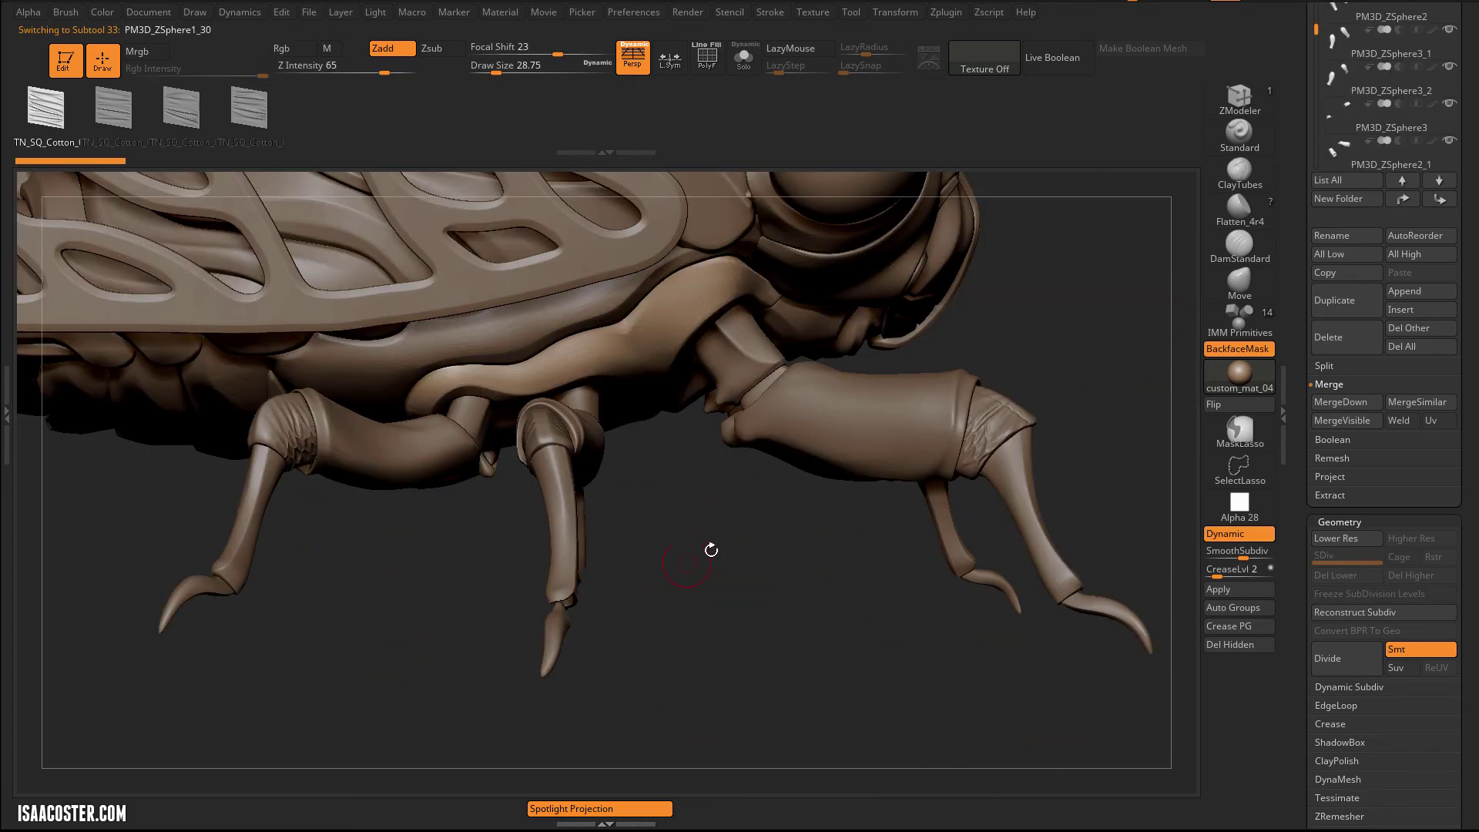
# - Carve a seam line down the middle knee joint with DamStandard, using LazyRadius 61 and a draw size of about 3.7
pyautogui.keyDown('alt'); pyautogui.click(537, 428); pyautogui.keyUp('alt')
pyautogui.moveTo(674, 570)
pyautogui.mouseDown()
pyautogui.moveTo(683, 617)
pyautogui.moveTo(678, 606)
pyautogui.mouseUp()
pyautogui.moveTo(779, 554)
pyautogui.keyDown('alt'); pyautogui.mouseDown()
pyautogui.moveTo(793, 672)
pyautogui.moveTo(783, 496)
pyautogui.moveTo(739, 431)
pyautogui.mouseUp(); pyautogui.keyUp('alt')
pyautogui.click(1240, 245)
pyautogui.moveTo(847, 530)
pyautogui.mouseDown()
pyautogui.moveTo(833, 369)
pyautogui.moveTo(842, 466)
pyautogui.moveTo(808, 385)
pyautogui.mouseUp()
pyautogui.moveTo(842, 48); pyautogui.dragTo(876, 49)
pyautogui.keyDown('alt'); pyautogui.moveTo(875, 363); pyautogui.dragTo(844, 161); pyautogui.keyUp('alt')
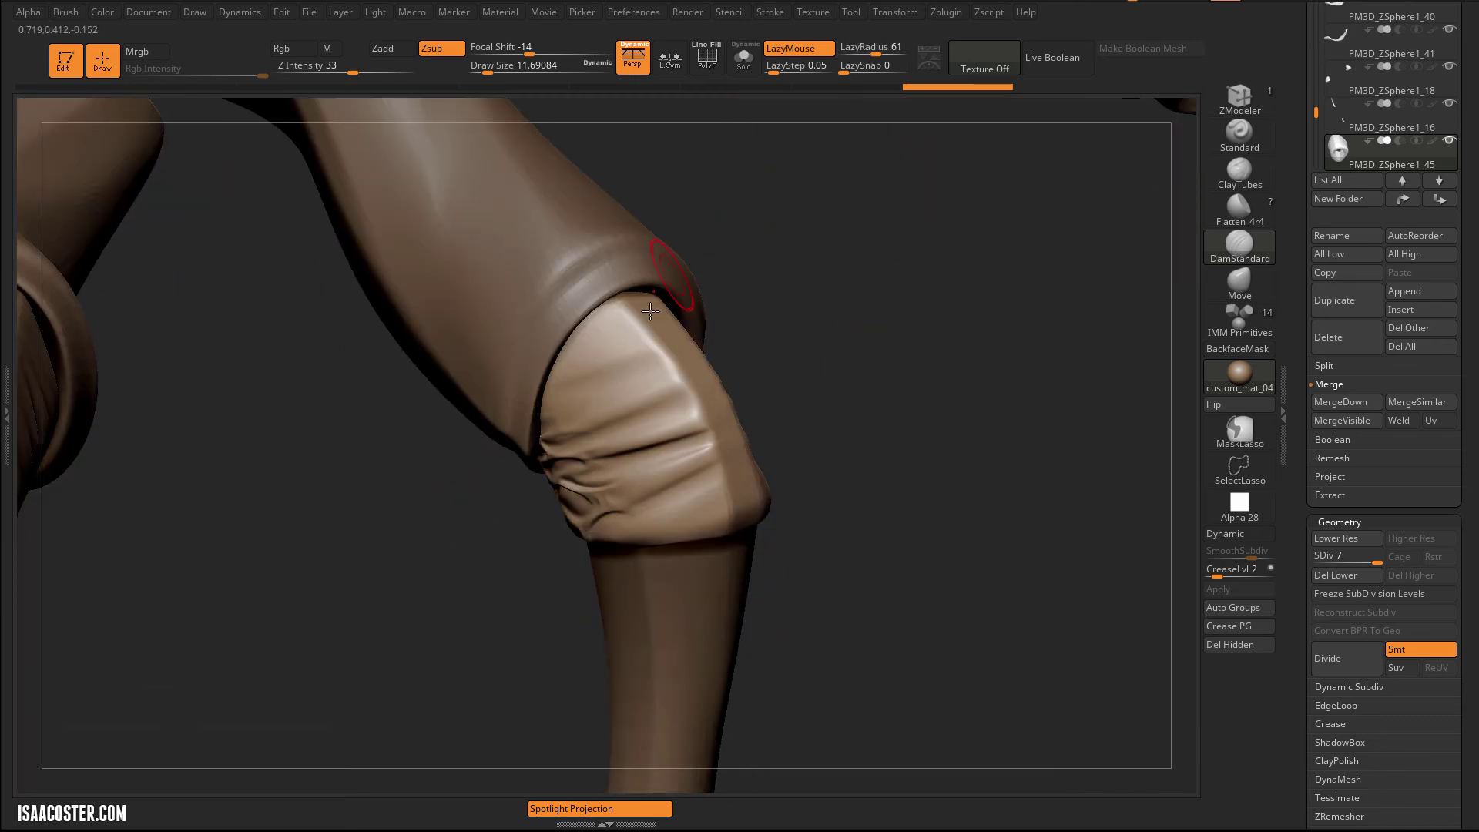
pyautogui.press('[')
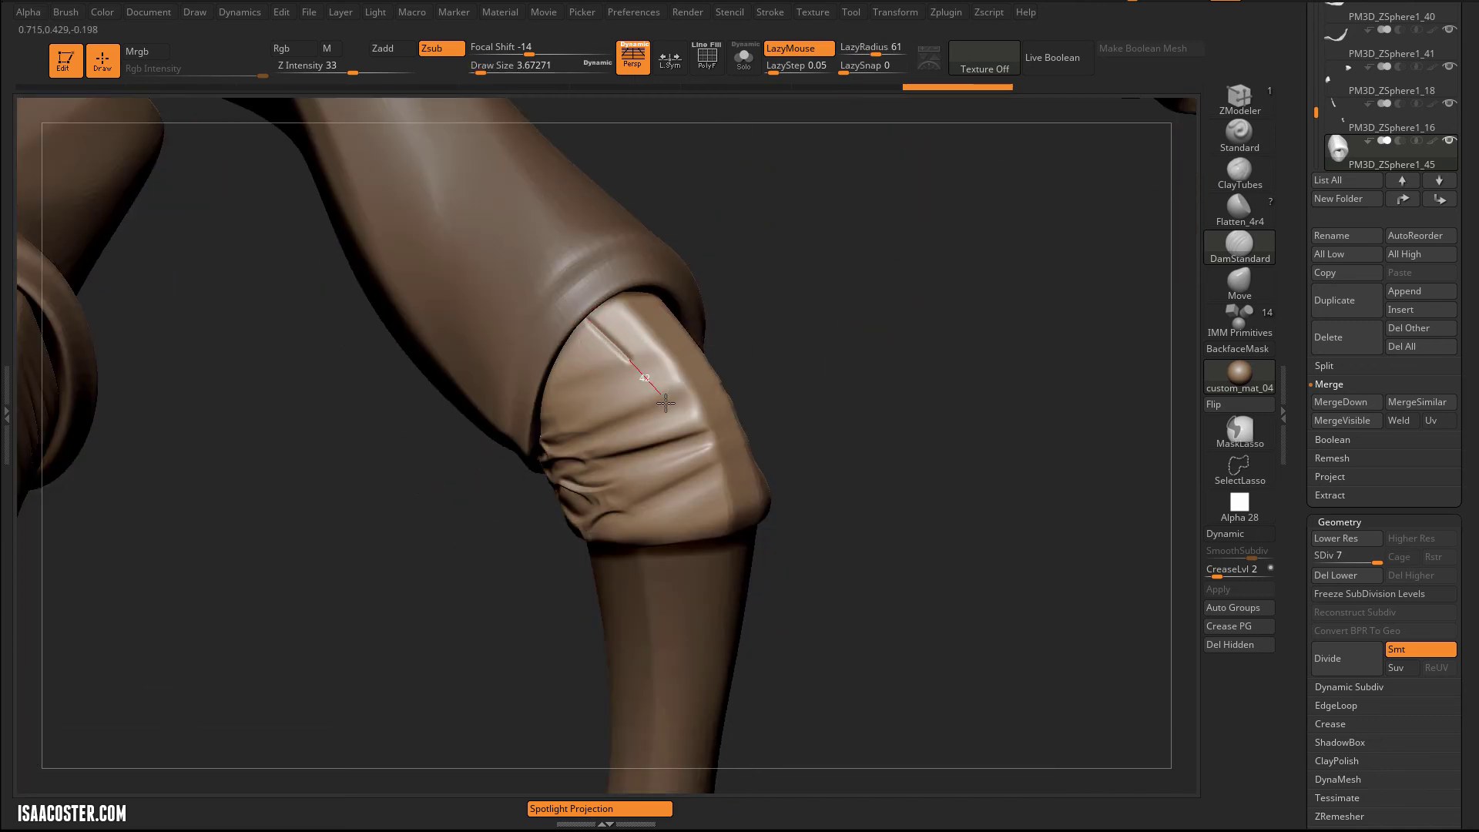
pyautogui.moveTo(718, 585); pyautogui.dragTo(719, 601)
pyautogui.moveTo(848, 380); pyautogui.dragTo(667, 351)
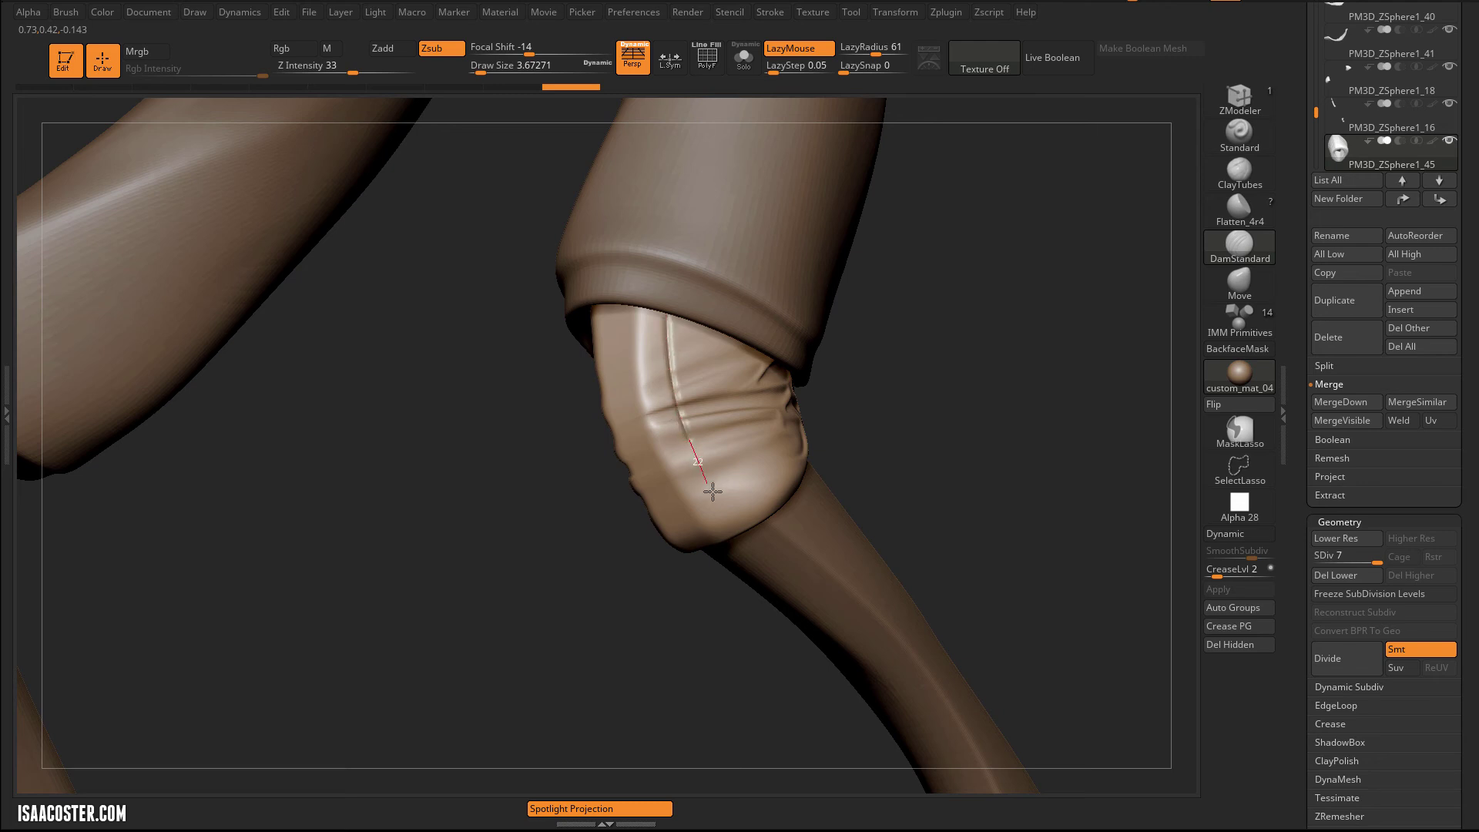
pyautogui.moveTo(768, 567); pyautogui.dragTo(764, 570)
# - Select the rear knee joint and carve matching DamStandard seam lines down its sides
pyautogui.moveTo(554, 627)
pyautogui.mouseDown()
pyautogui.moveTo(640, 502)
pyautogui.moveTo(673, 506)
pyautogui.moveTo(684, 559)
pyautogui.moveTo(519, 307)
pyautogui.mouseUp()
pyautogui.keyDown('alt'); pyautogui.click(383, 179); pyautogui.keyUp('alt')
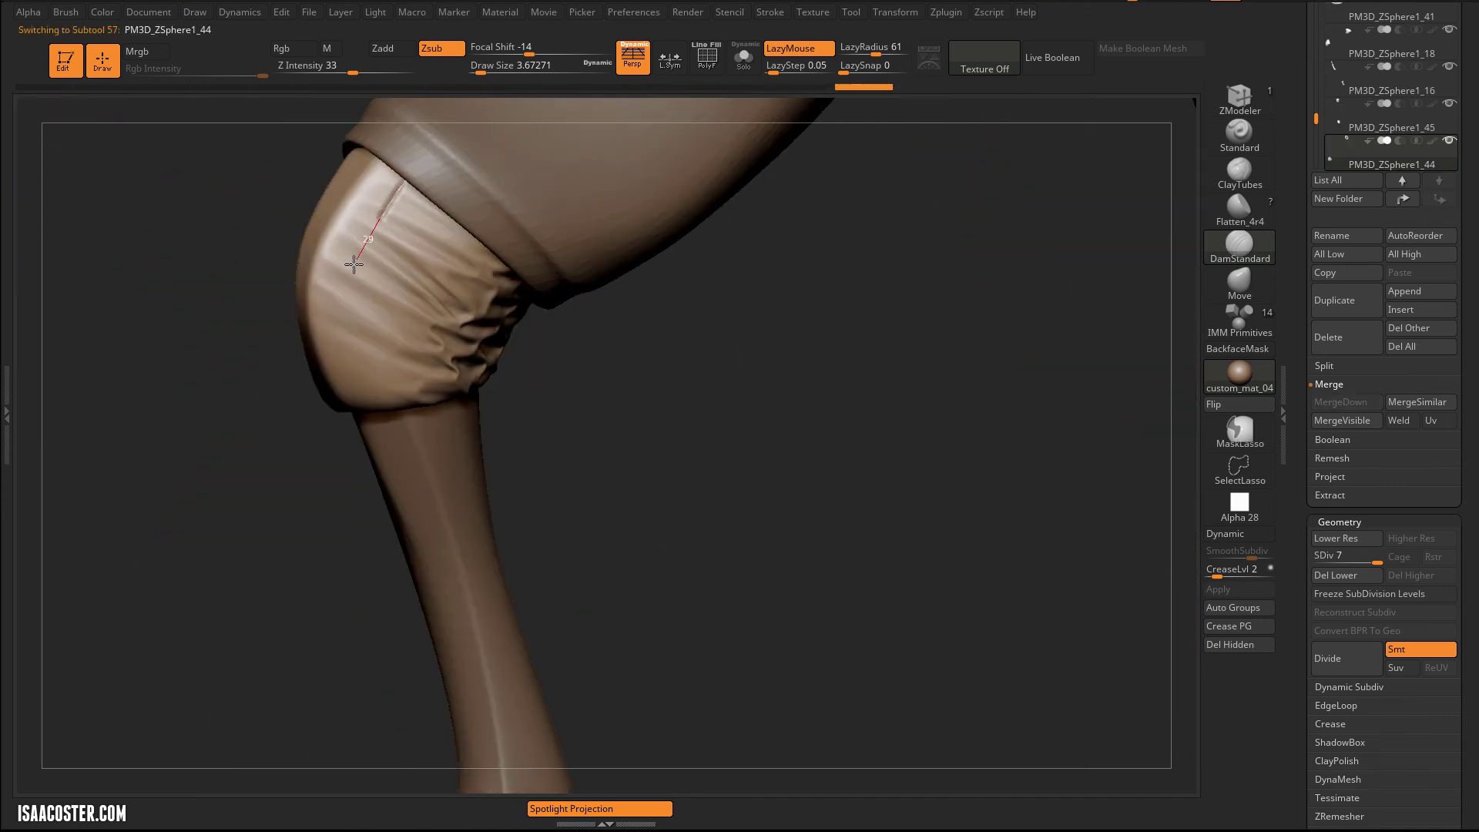
pyautogui.moveTo(361, 391); pyautogui.dragTo(362, 395)
pyautogui.hotkey('ctrl', 'z')
pyautogui.moveTo(401, 177); pyautogui.dragTo(376, 221)
pyautogui.moveTo(360, 378)
pyautogui.mouseDown()
pyautogui.moveTo(371, 408)
pyautogui.moveTo(356, 303)
pyautogui.mouseUp()
pyautogui.moveTo(428, 222); pyautogui.dragTo(400, 195)
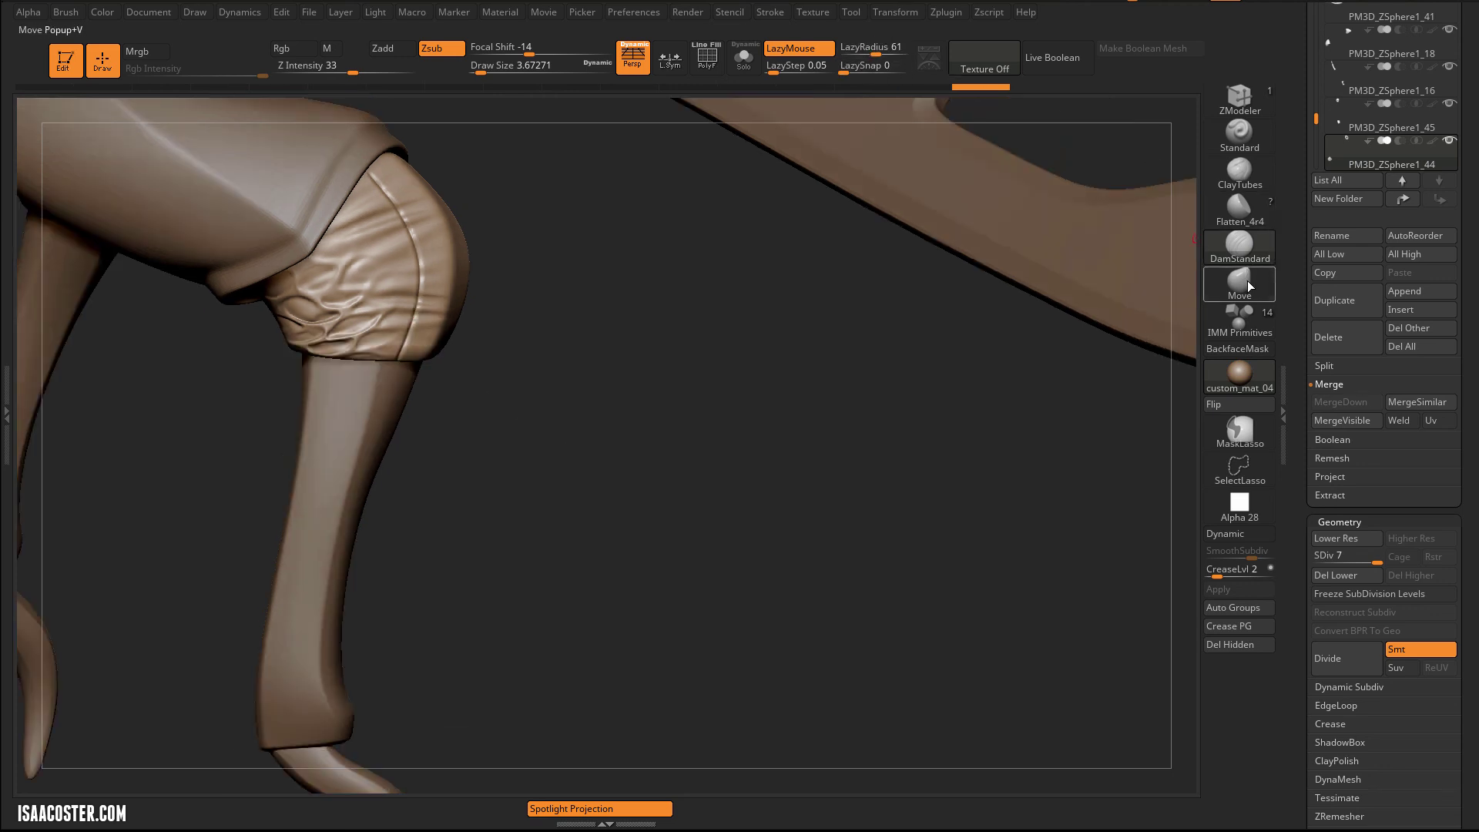
# - Nudge the rear knee joint's seam line into shape with the Move brush at a small draw size
pyautogui.click(1240, 282)
pyautogui.press('s')
pyautogui.moveTo(389, 253); pyautogui.dragTo(393, 231)
pyautogui.moveTo(396, 252); pyautogui.dragTo(405, 254)
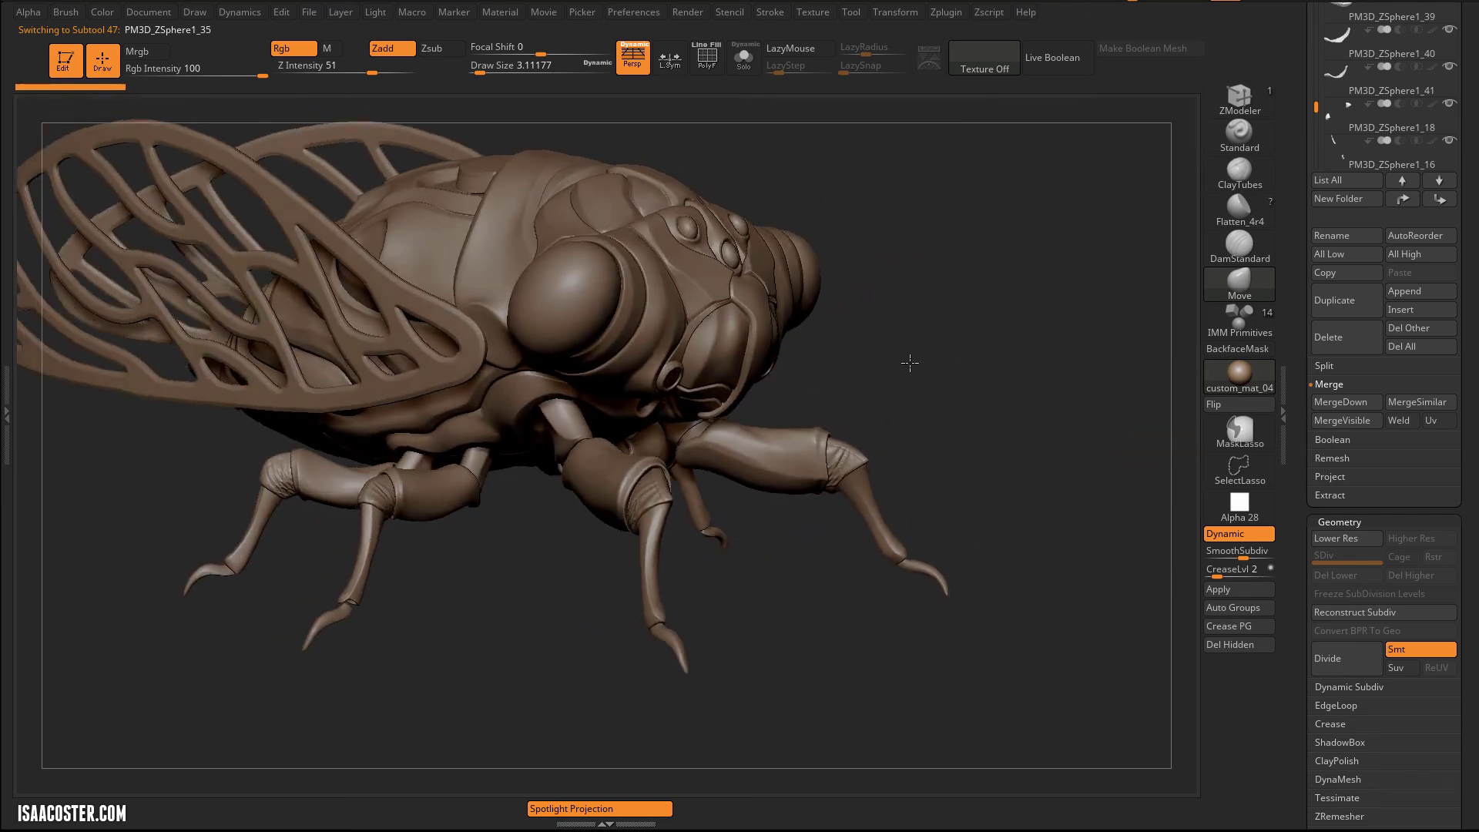
# - Mirror and weld the leg segments to the opposite side of the body and review the whole insect
pyautogui.moveTo(1027, 304); pyautogui.dragTo(330, 498)
pyautogui.keyDown('alt'); pyautogui.click(453, 465); pyautogui.keyUp('alt')
pyautogui.moveTo(1303, 433); pyautogui.dragTo(1301, 232)
pyautogui.click(1352, 416)
pyautogui.moveTo(971, 342); pyautogui.dragTo(743, 657)
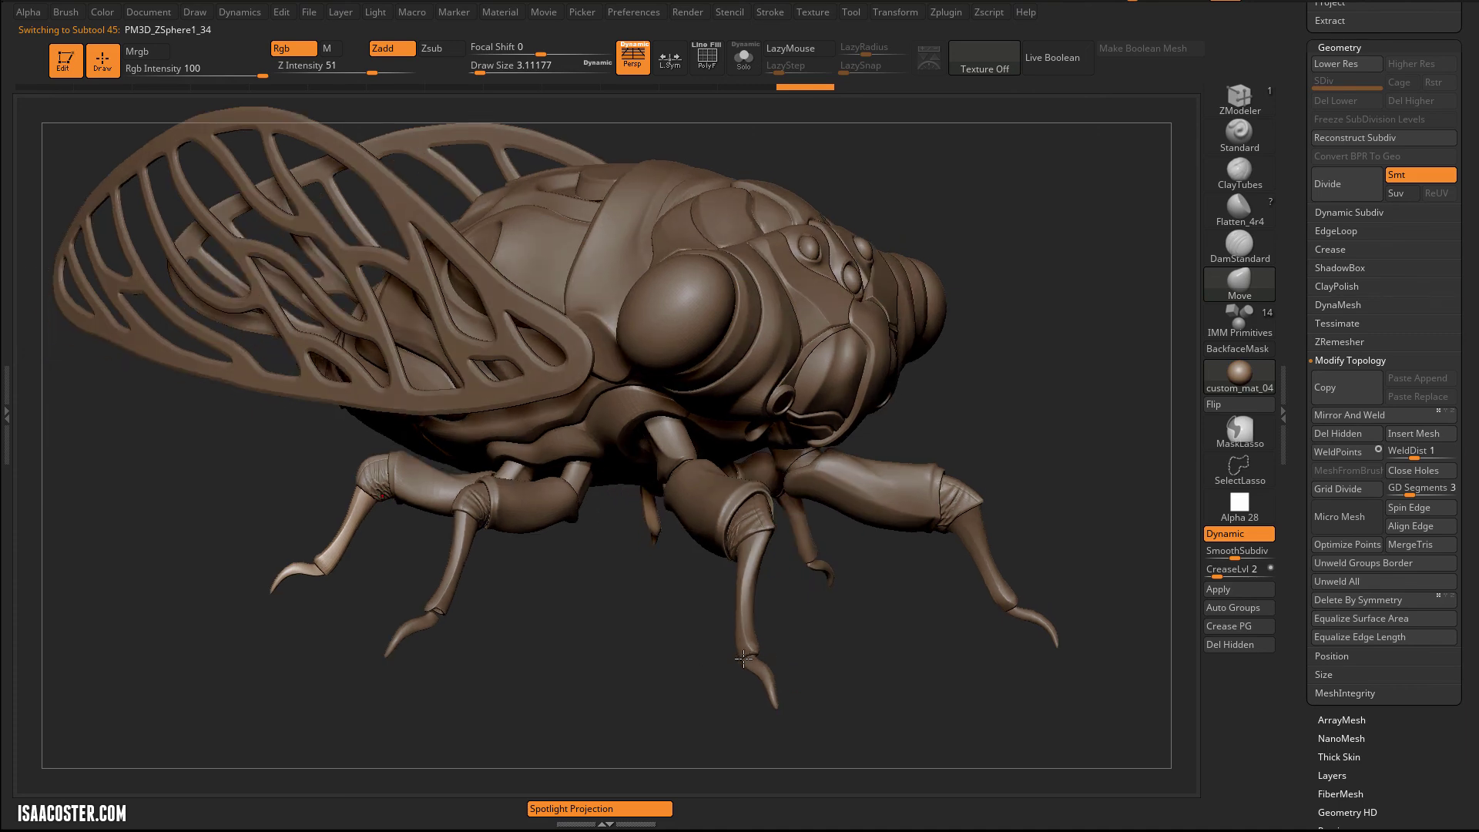
pyautogui.moveTo(599, 658)
pyautogui.mouseDown()
pyautogui.moveTo(597, 634)
pyautogui.moveTo(578, 654)
pyautogui.moveTo(439, 627)
pyautogui.moveTo(538, 684)
pyautogui.moveTo(538, 651)
pyautogui.moveTo(647, 647)
pyautogui.mouseUp()
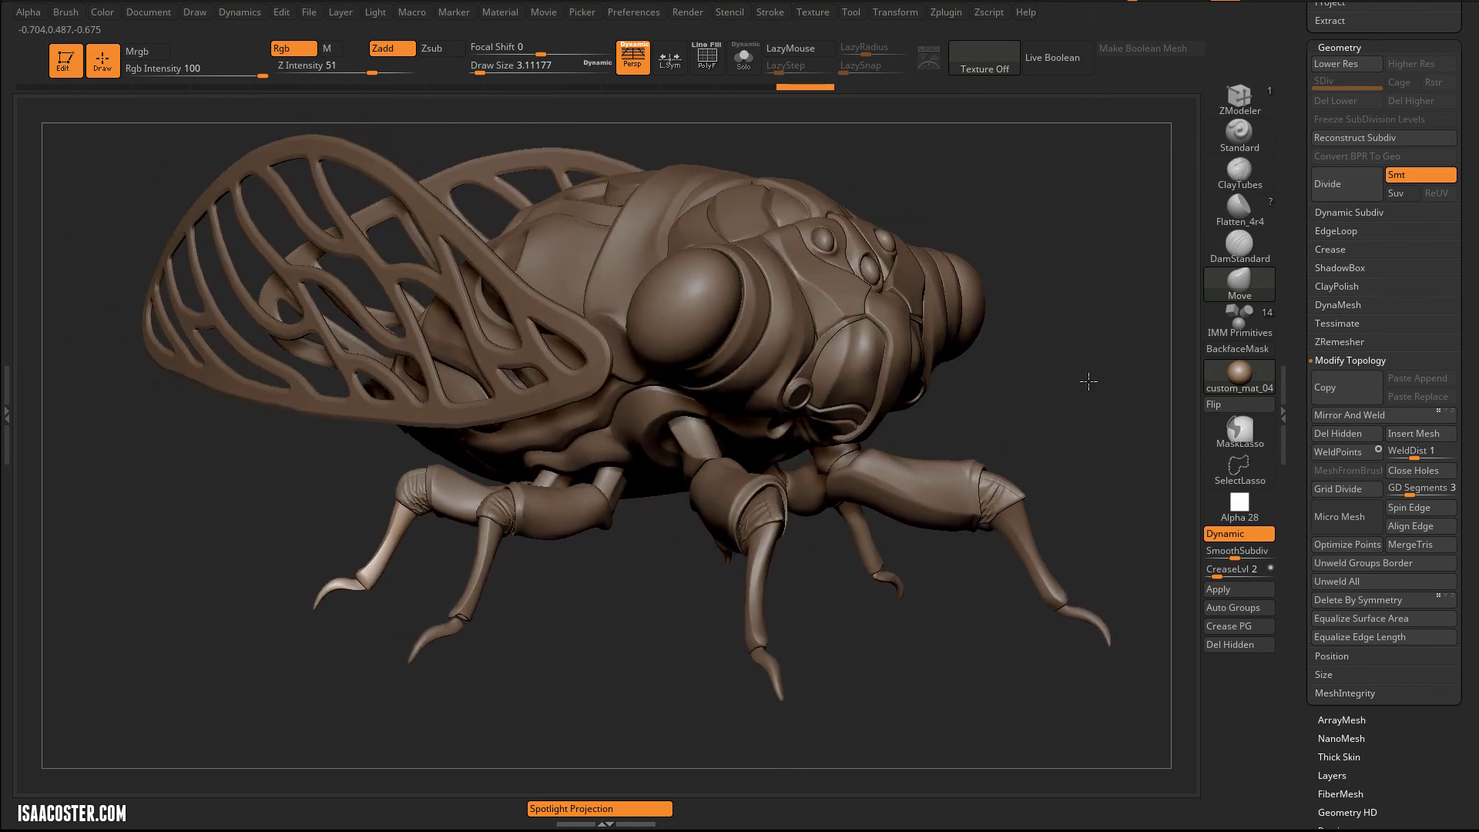